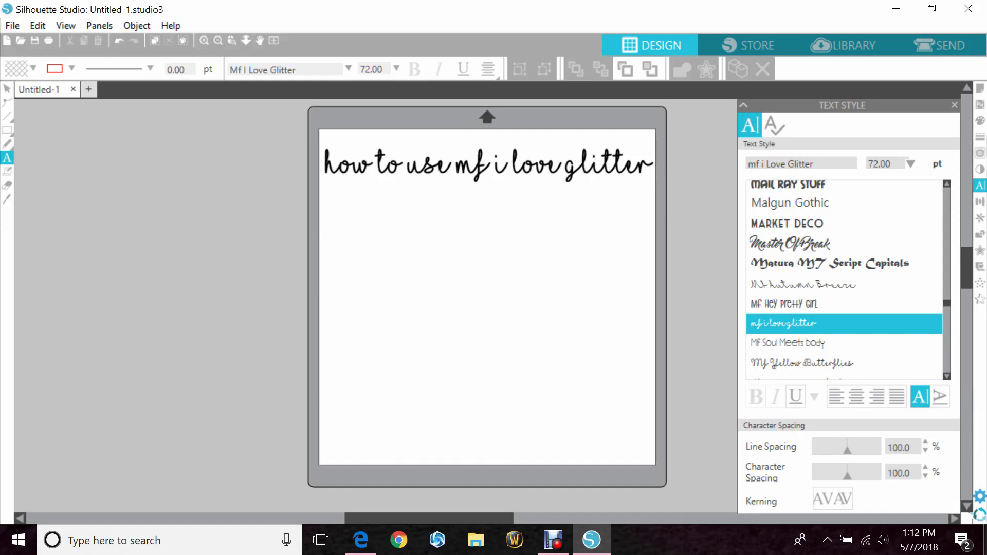
# - Bring up the DaFont Mf I Love Glitter page in Edge, scrolled to its header
pyautogui.click(352, 548)
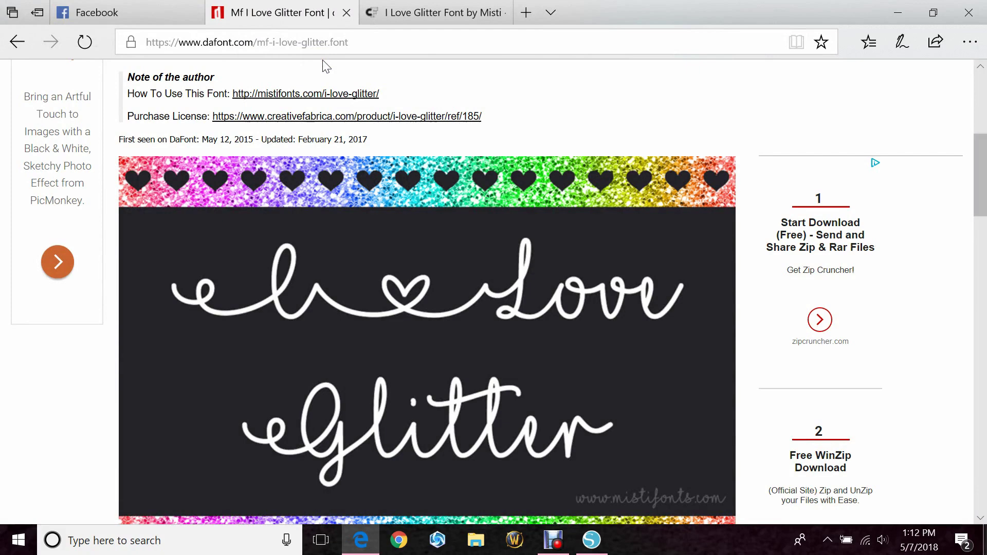
pyautogui.scroll(4, 505, 239)
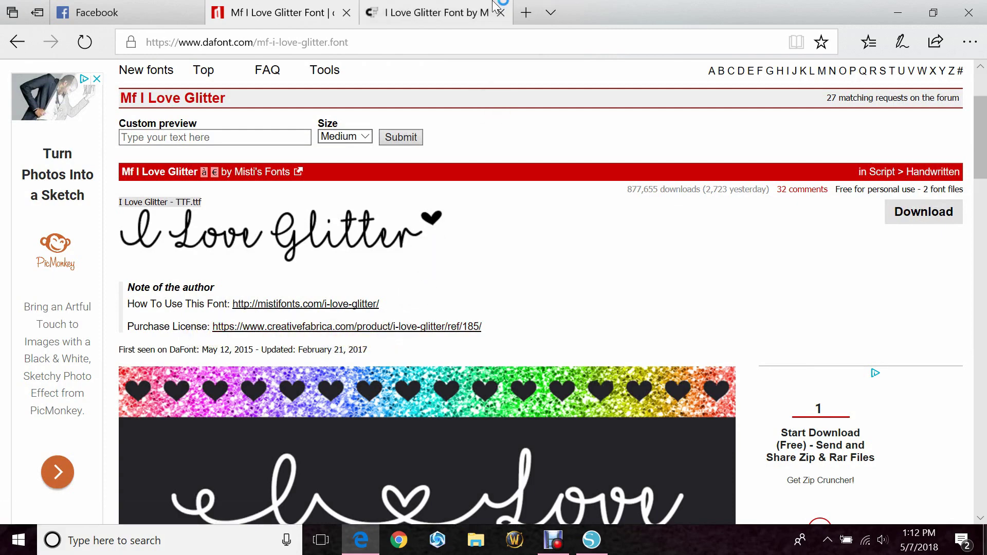
# - Show Creative Fabrica's I Love Glitter page at its 'How to use the MF I Love Glitter Font' section
pyautogui.click(452, 12)
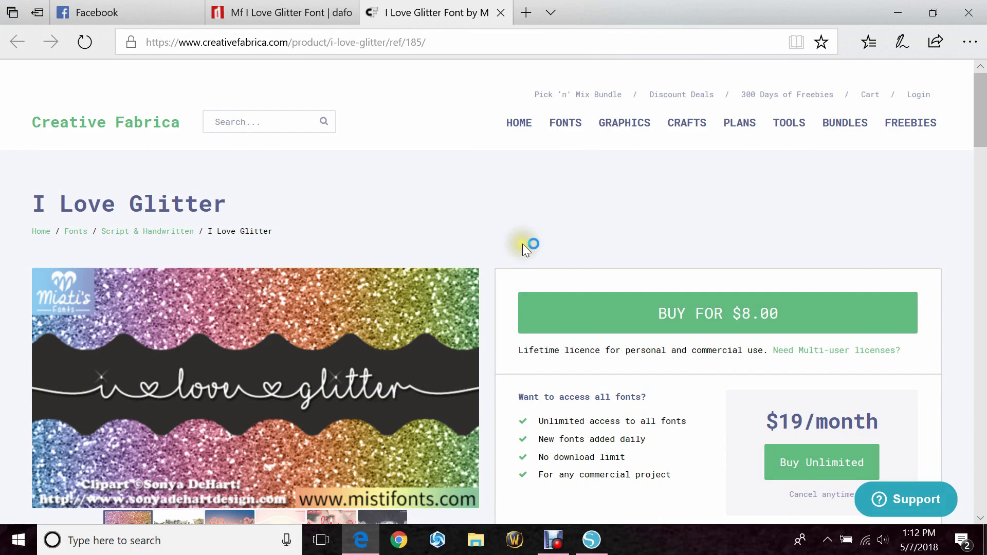
pyautogui.scroll(-1, 535, 247)
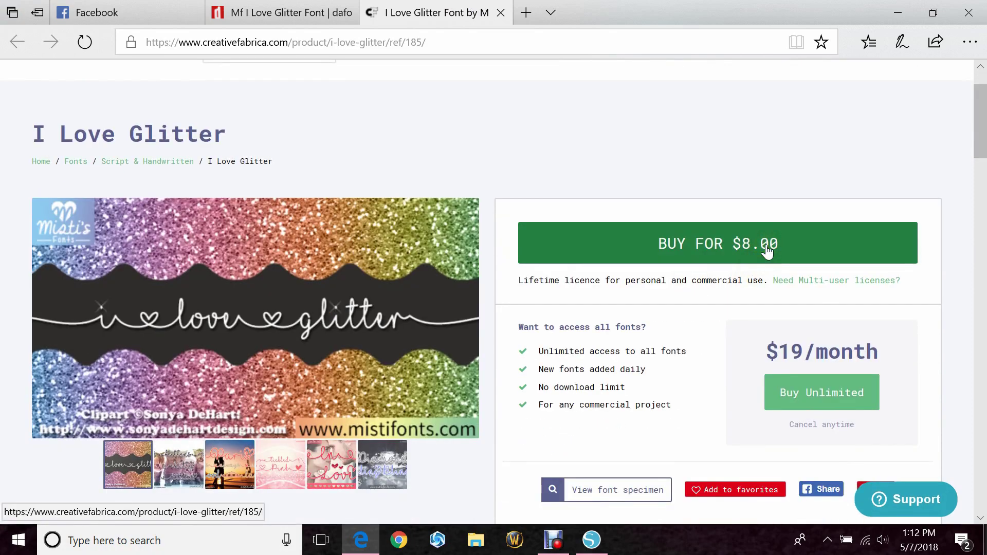
pyautogui.scroll(-4, 422, 132)
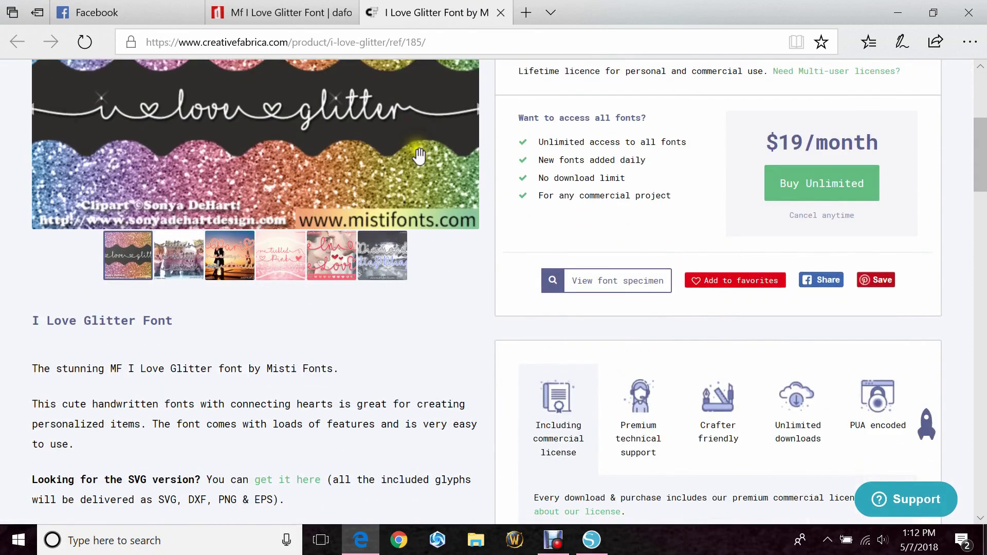
pyautogui.scroll(-1, 425, 287)
pyautogui.scroll(5, 375, 311)
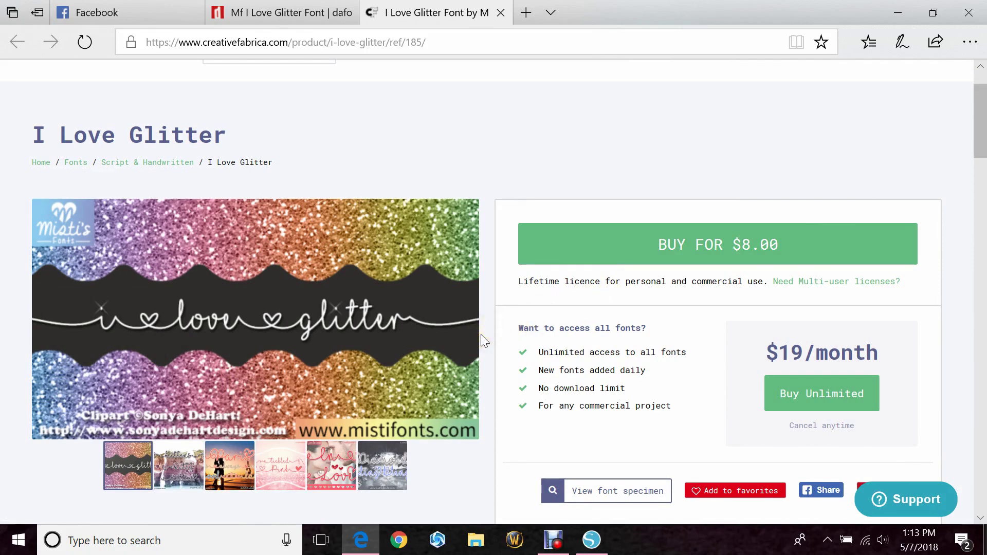
pyautogui.scroll(-10, 3, 313)
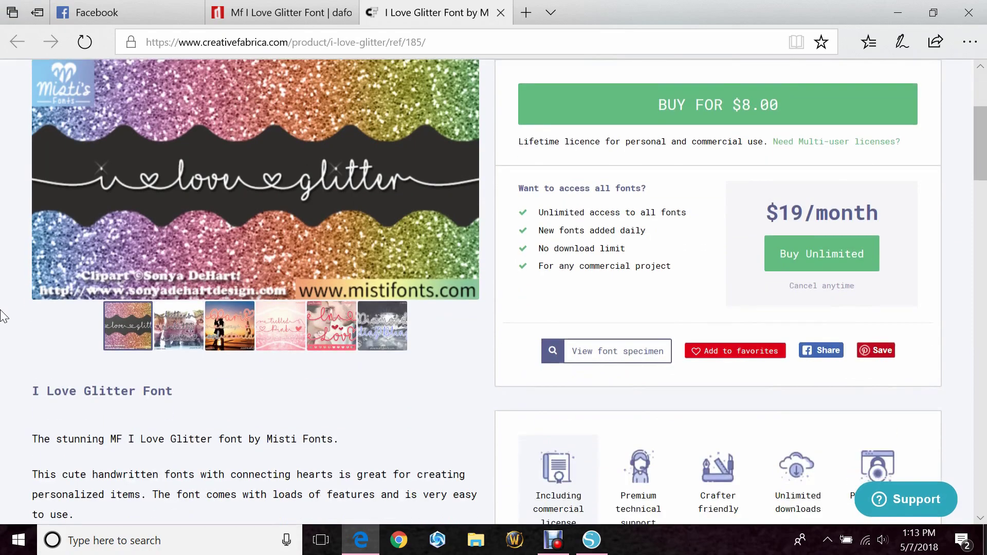
pyautogui.scroll(-2, 2, 279)
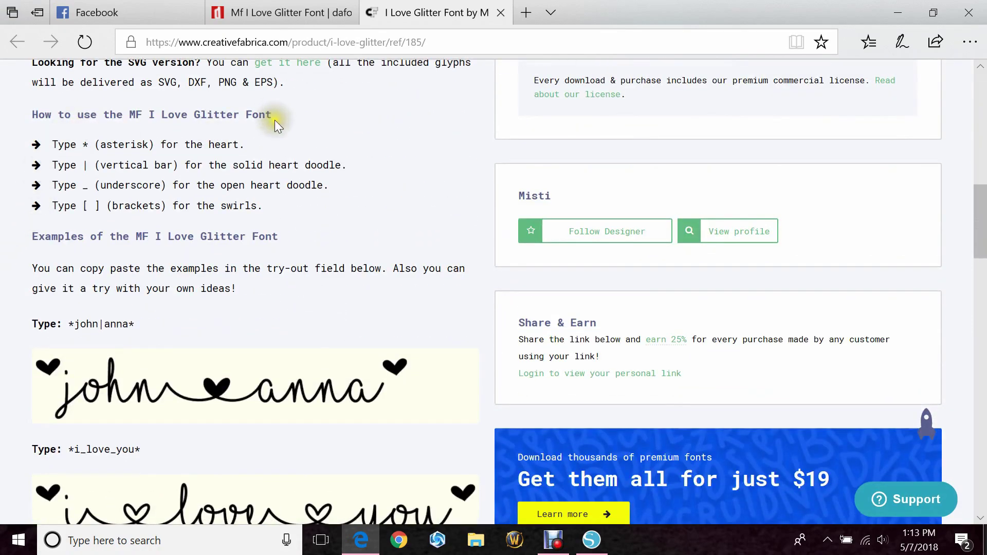
# - Browse DaFont's glyph tables of heart doodles and swirls, then return to the Creative Fabrica instructions
pyautogui.click(267, 13)
pyautogui.scroll(-3, 488, 290)
pyautogui.scroll(-10, 512, 299)
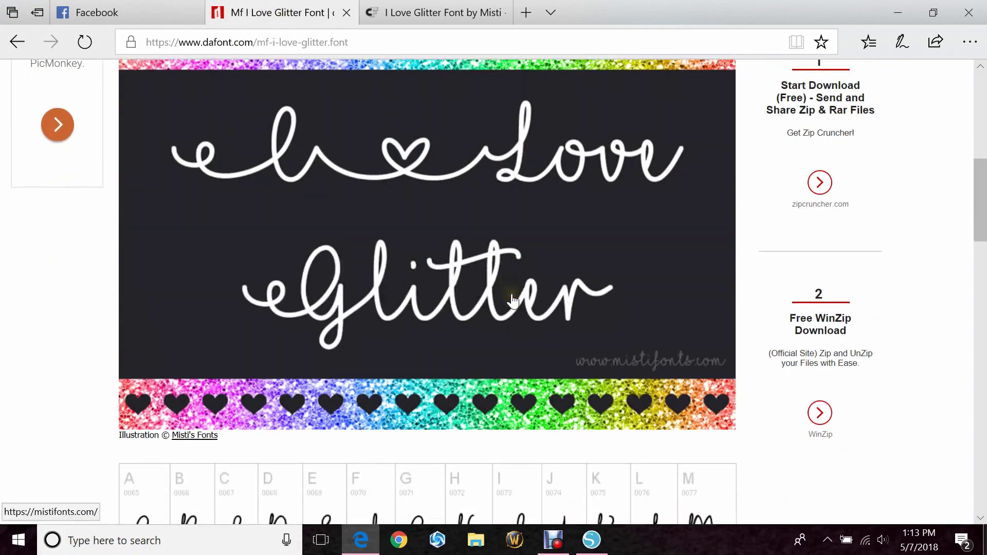
pyautogui.scroll(-7, 82, 324)
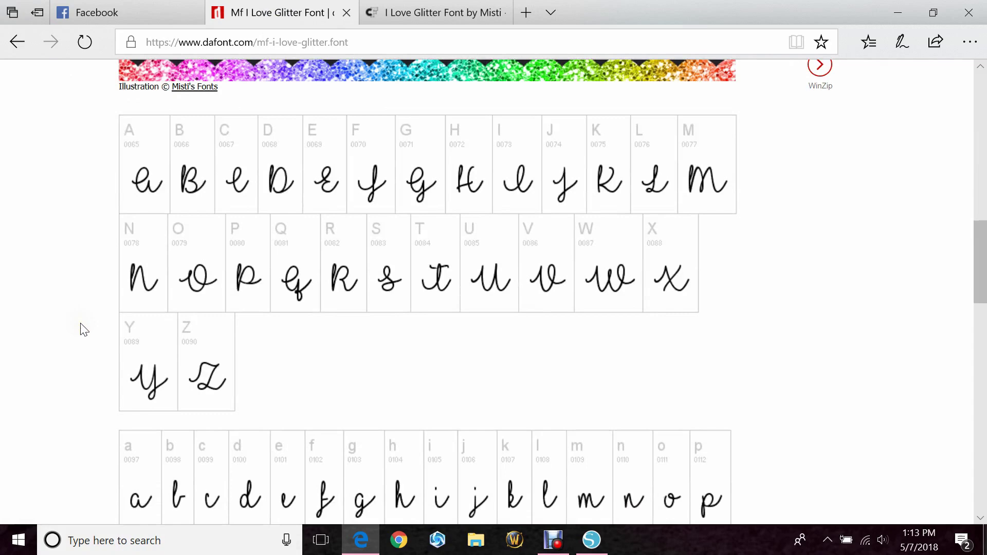
pyautogui.scroll(-5, 83, 329)
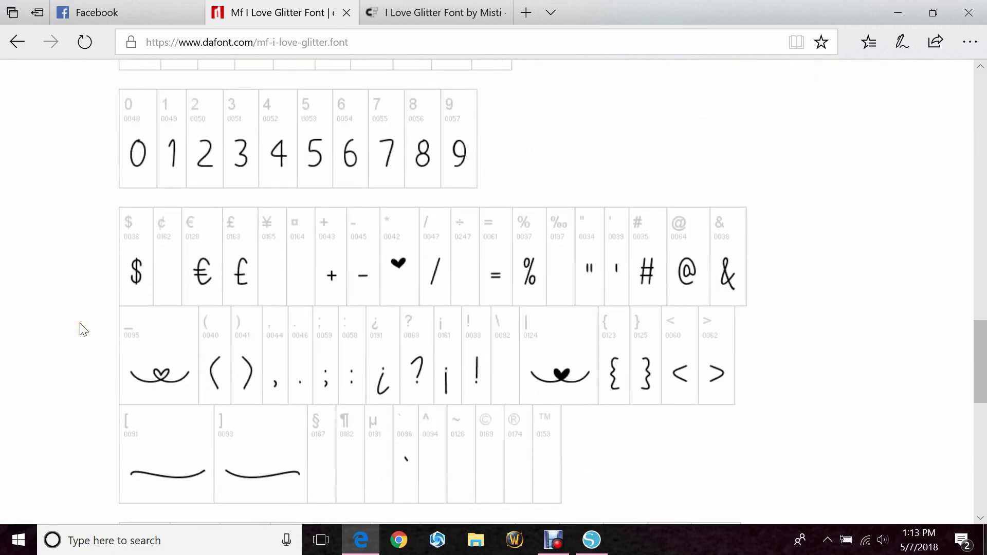
pyautogui.scroll(-3, 82, 329)
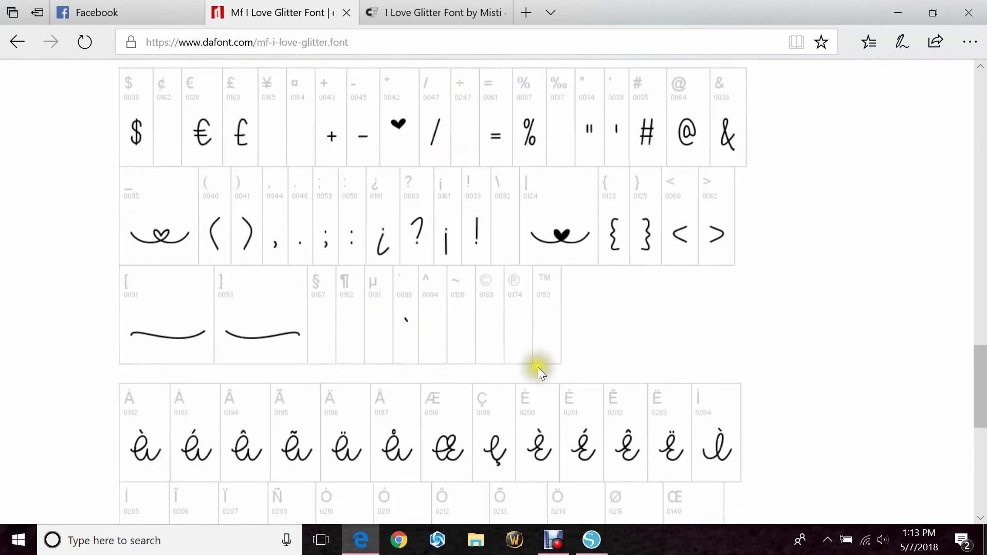
pyautogui.scroll(-3, 3, 305)
pyautogui.scroll(-4, 3, 304)
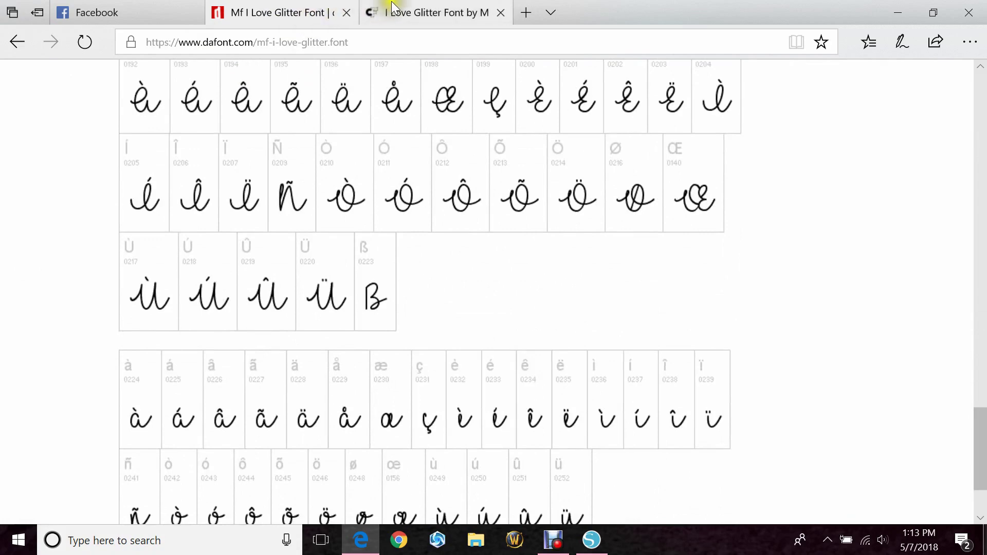
pyautogui.click(391, 12)
pyautogui.scroll(1, 429, 307)
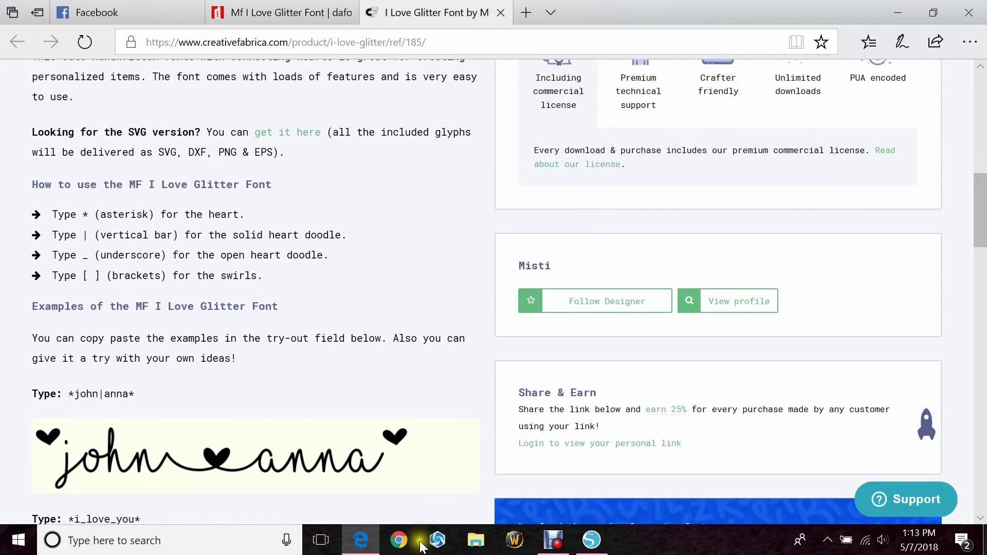
# - Below the title, type a second text line of two first names joined by the ] heart-doodle glyph
pyautogui.click(350, 545)
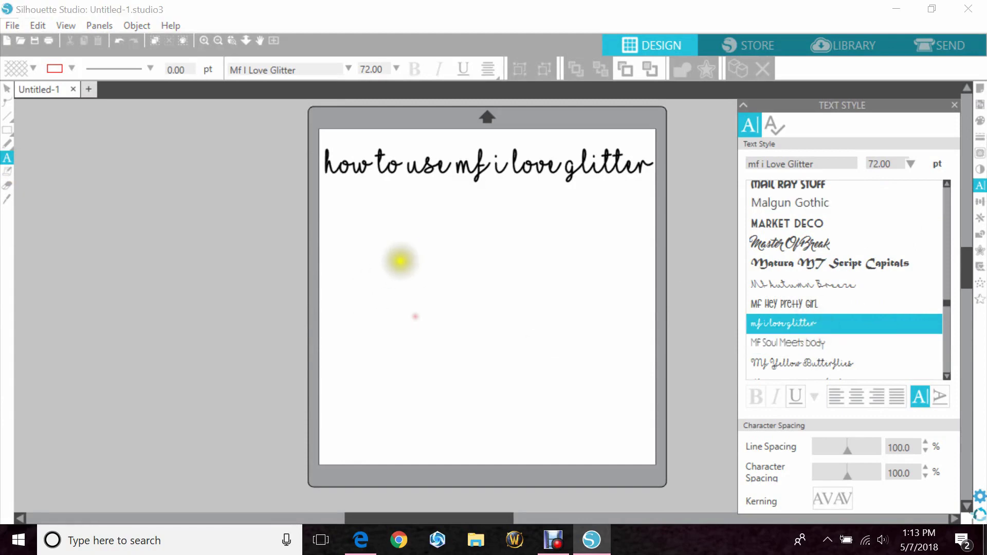
pyautogui.click(387, 288)
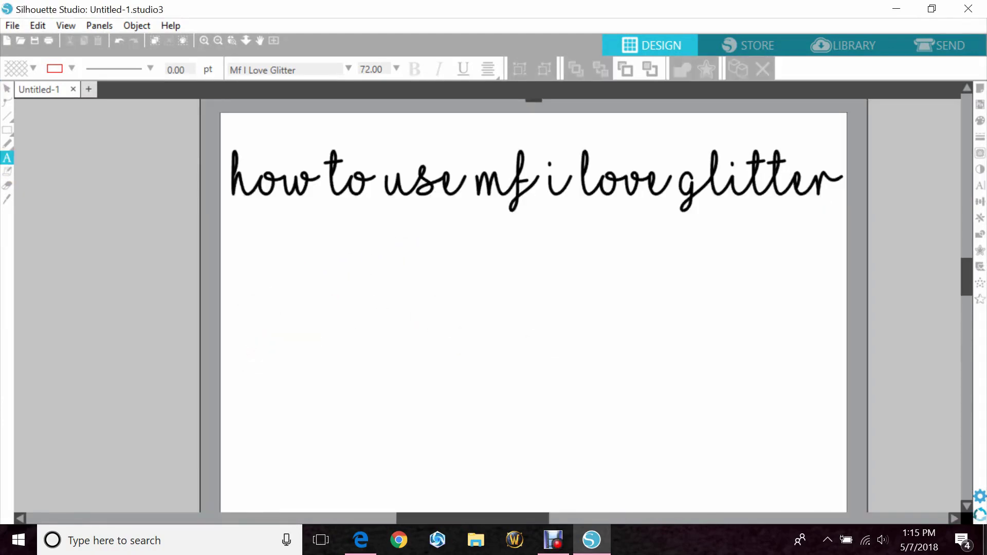
pyautogui.click(259, 307)
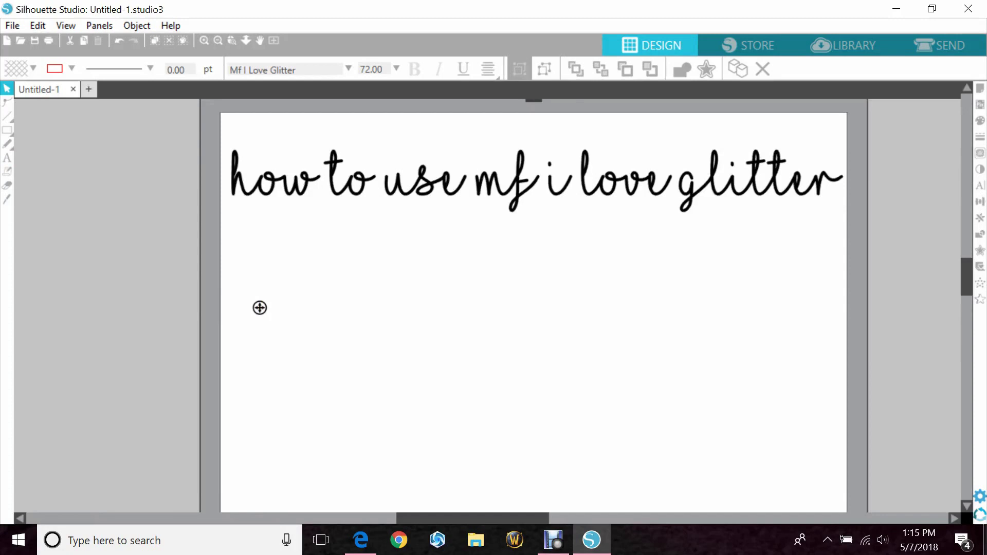
pyautogui.write('min')
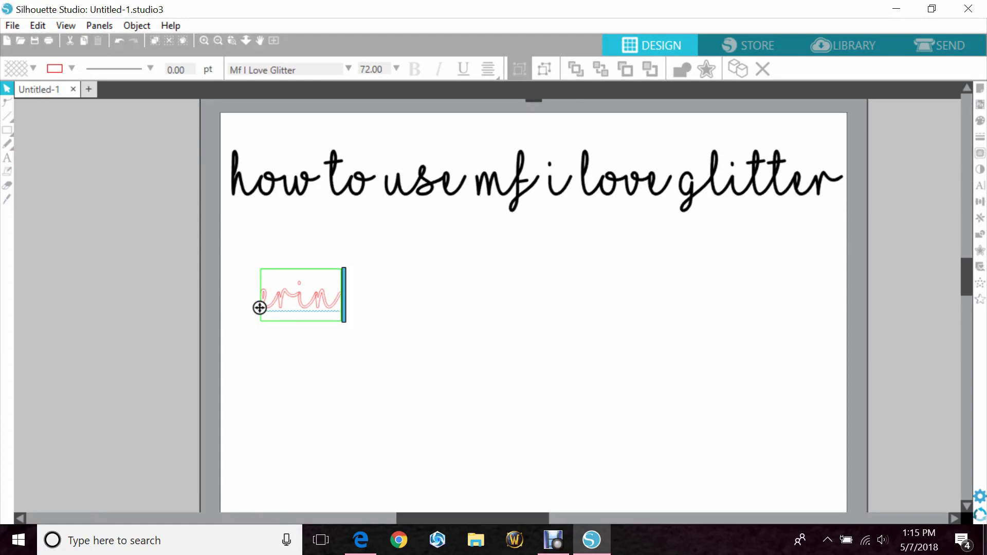
pyautogui.write(']')
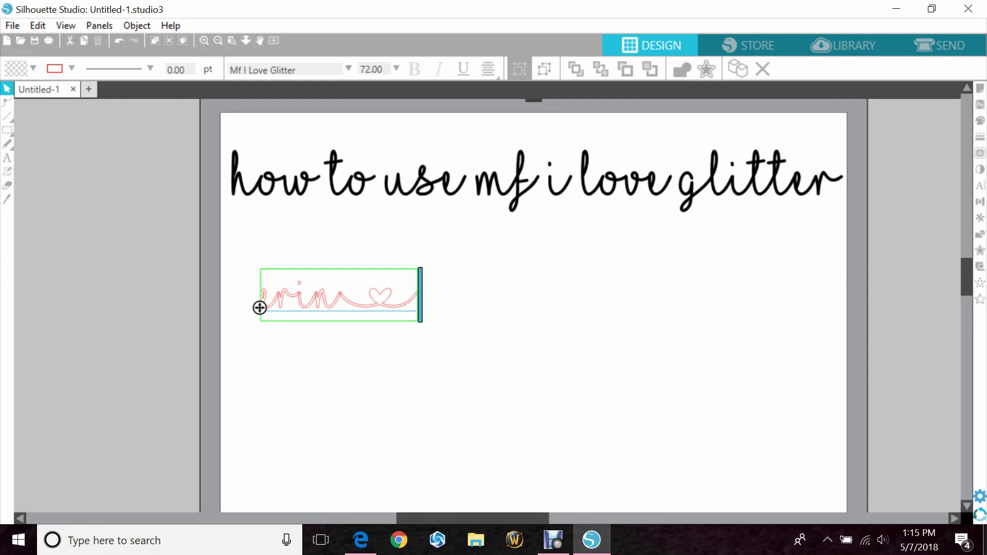
pyautogui.write('robby')
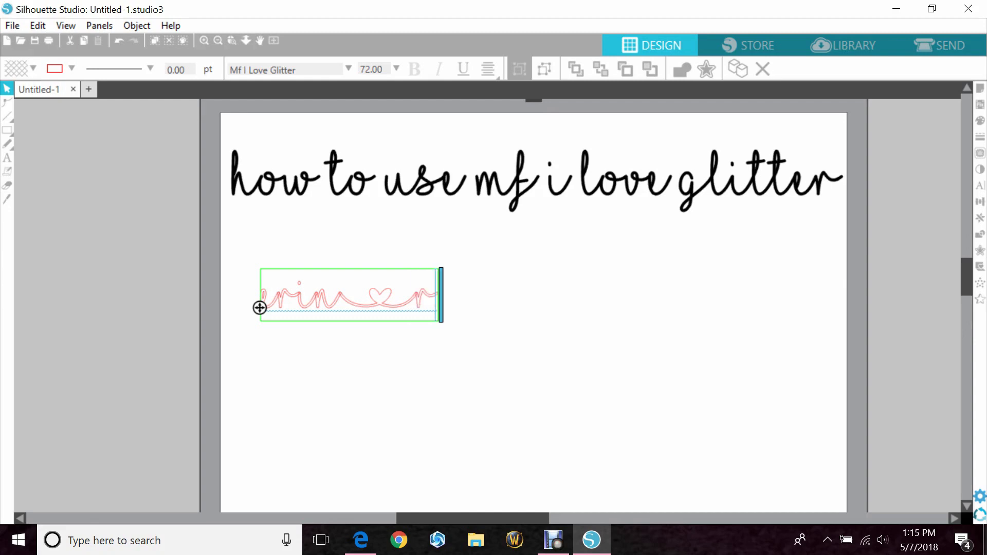
pyautogui.click(302, 372)
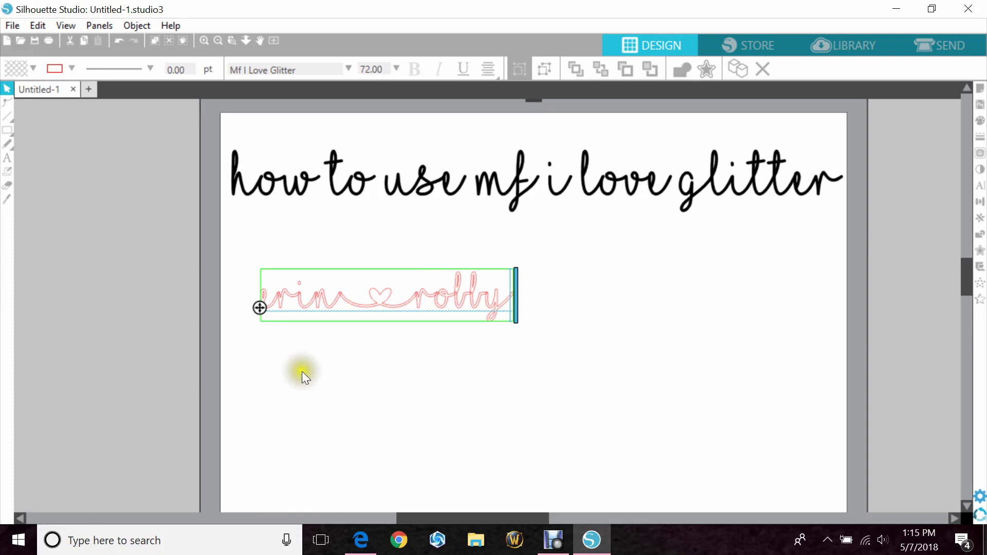
# - Give the names line a black fill and a black outline
pyautogui.click(301, 306)
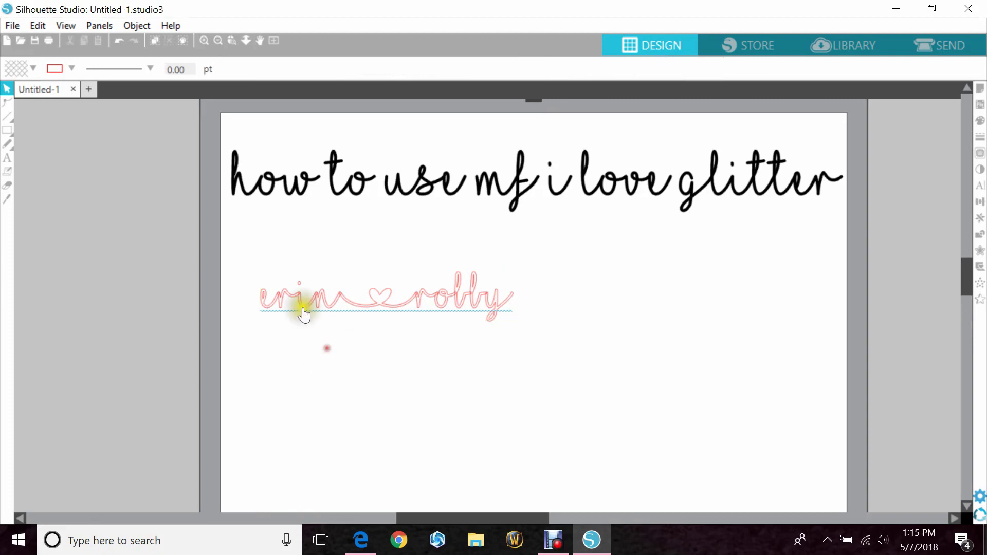
pyautogui.click(31, 69)
pyautogui.click(113, 111)
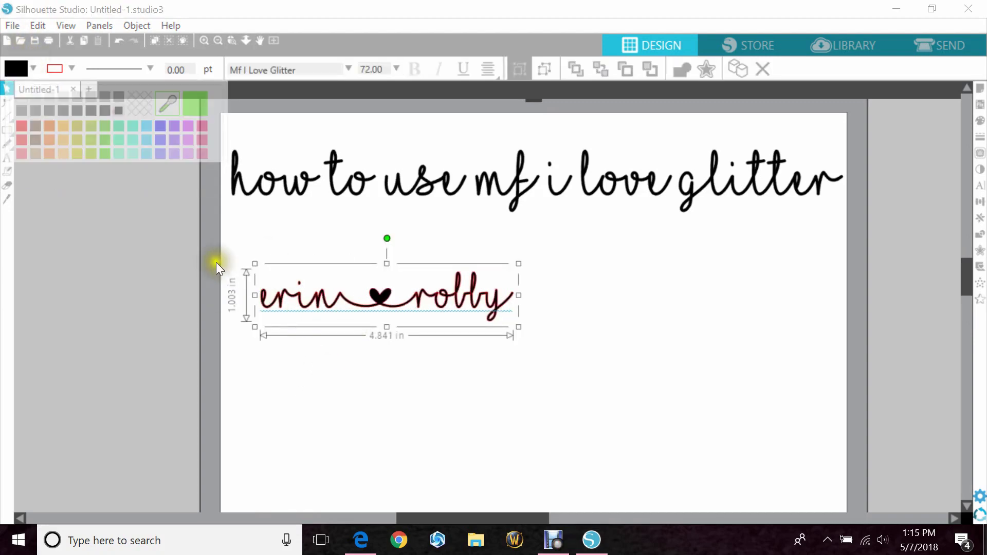
pyautogui.click(75, 67)
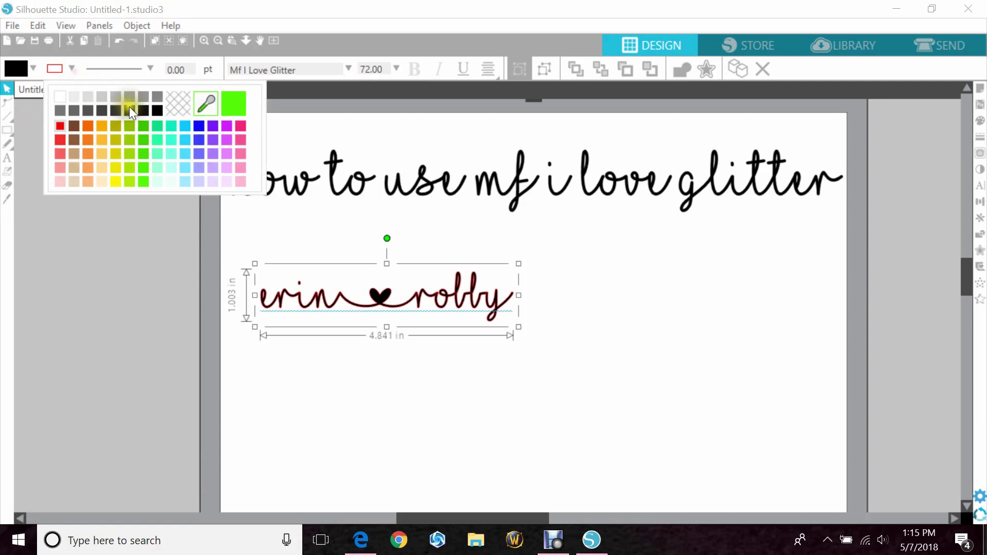
pyautogui.click(177, 103)
pyautogui.click(270, 344)
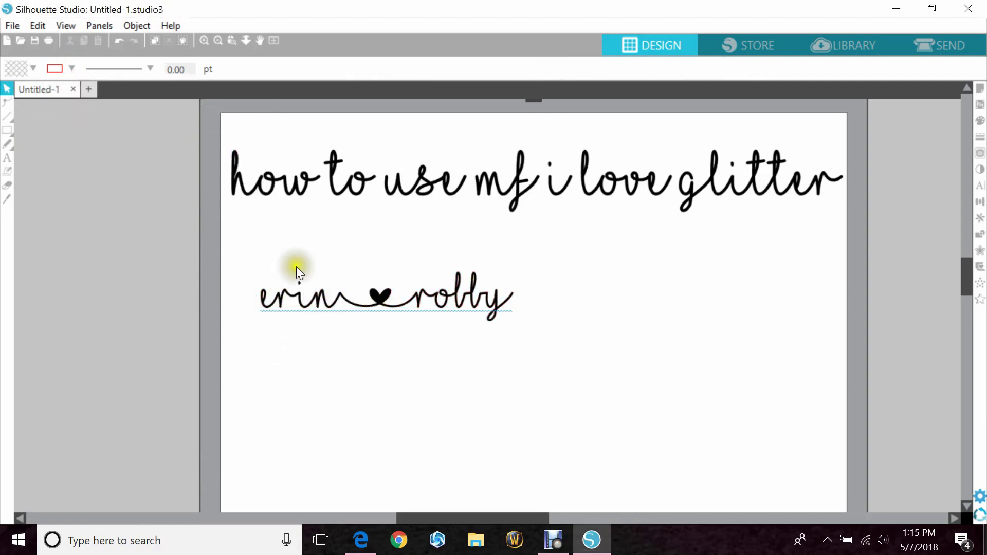
# - Weld and group the names line, enlarge it to 10.656 in wide, and move it under the title
pyautogui.click(399, 334)
pyautogui.rightClick(400, 302)
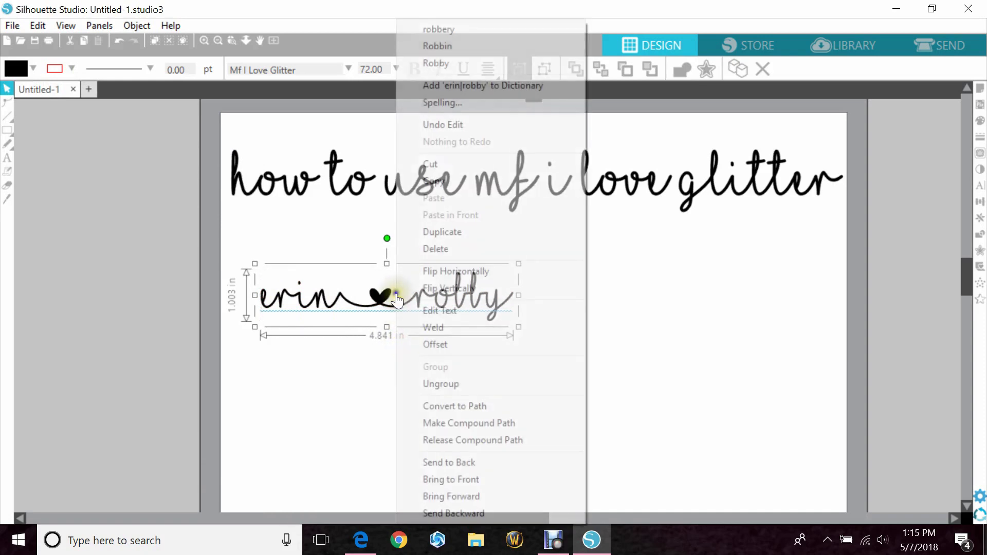
pyautogui.click(448, 328)
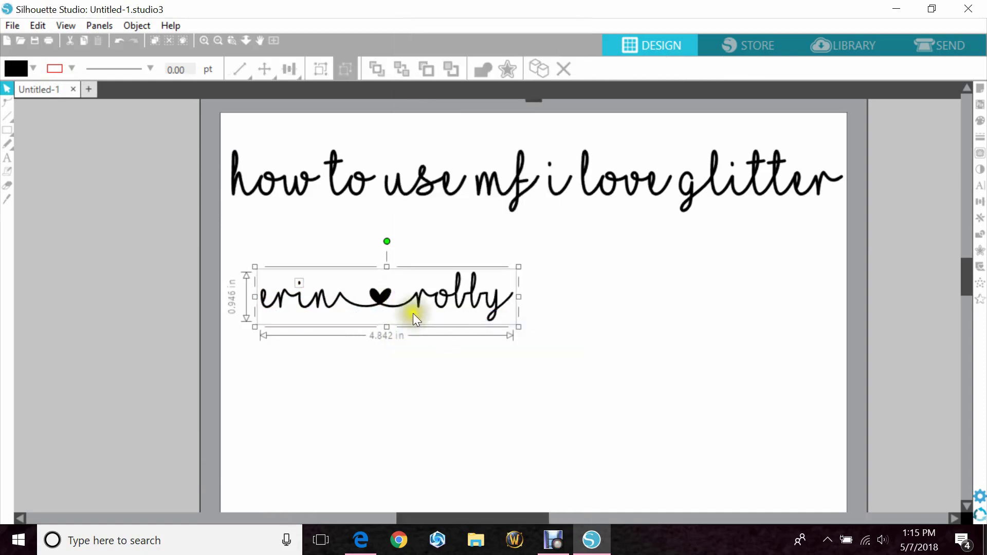
pyautogui.rightClick(327, 308)
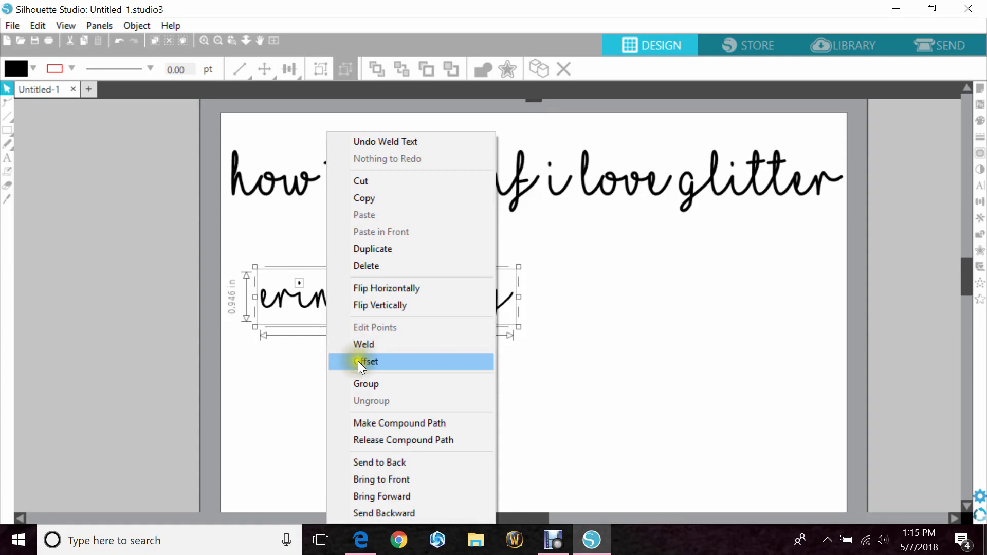
pyautogui.click(360, 383)
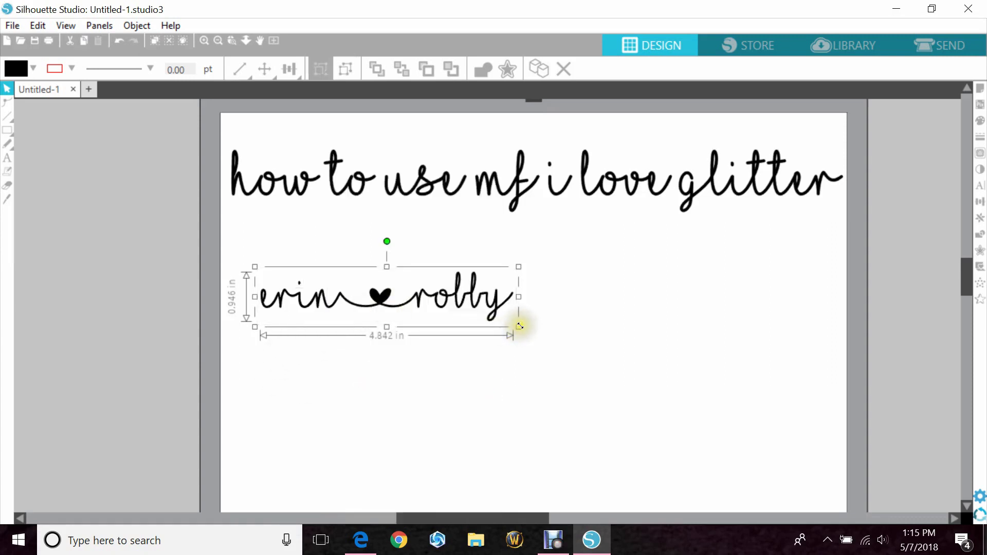
pyautogui.moveTo(519, 325); pyautogui.dragTo(812, 450)
pyautogui.moveTo(569, 337); pyautogui.dragTo(570, 291)
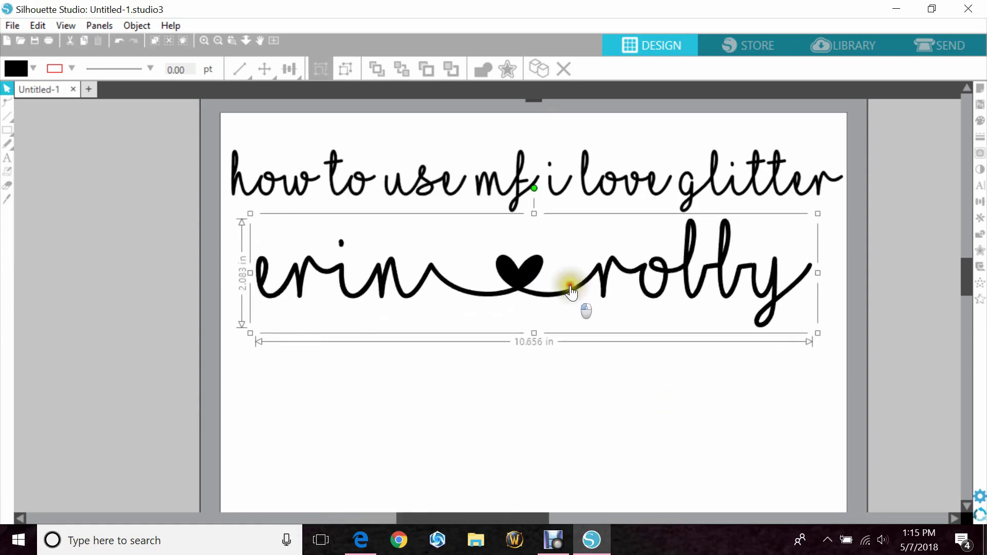
pyautogui.click(286, 334)
# - Add a text line with a first name placed between two pasted swash-tail glyphs
pyautogui.click(7, 157)
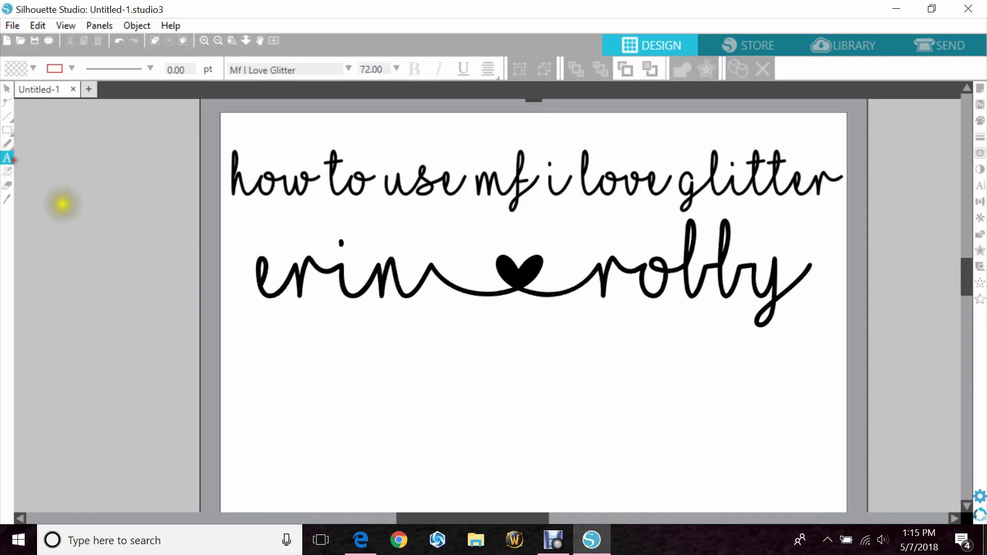
pyautogui.click(288, 388)
pyautogui.click(289, 388)
pyautogui.hotkey('ctrl', 'v')
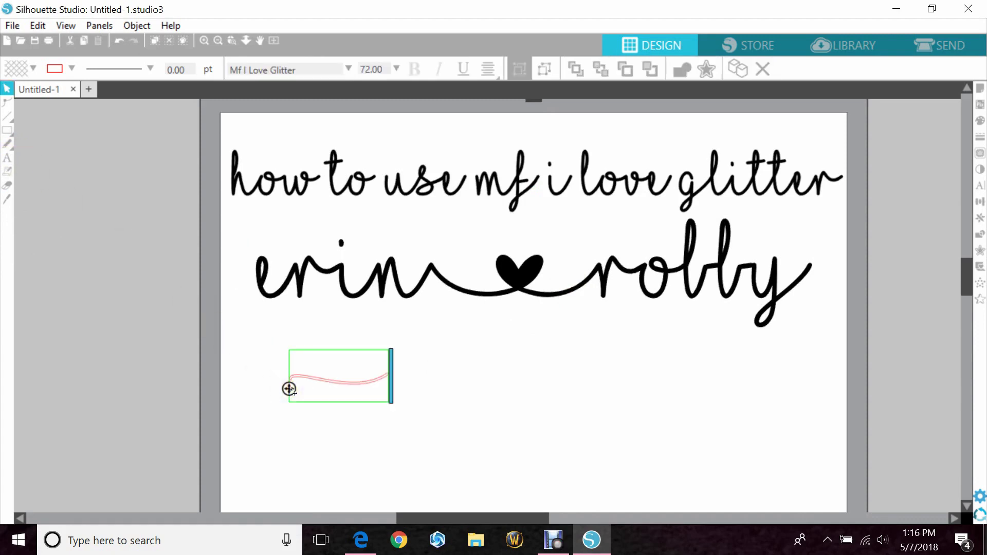
pyautogui.write('erin')
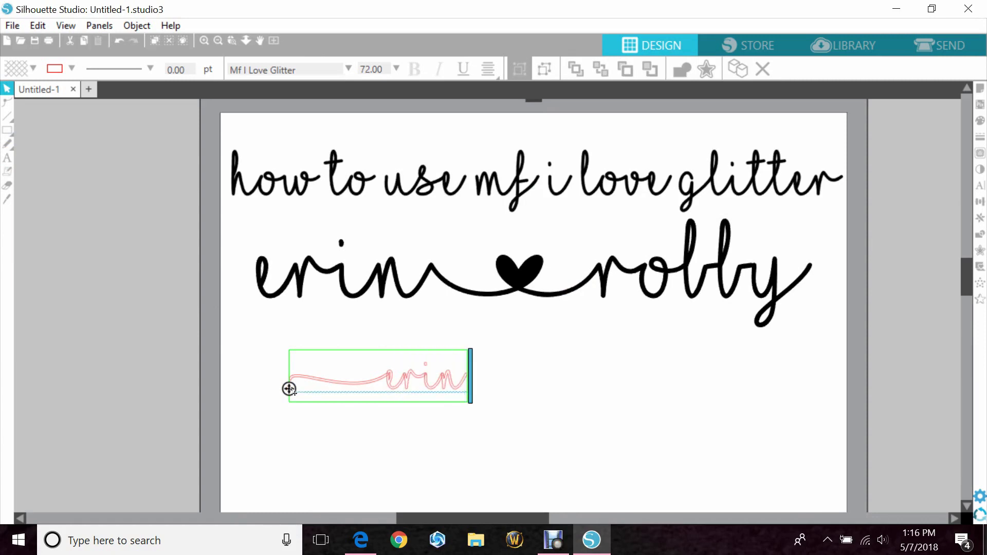
pyautogui.hotkey('ctrl', 'v')
pyautogui.click(383, 422)
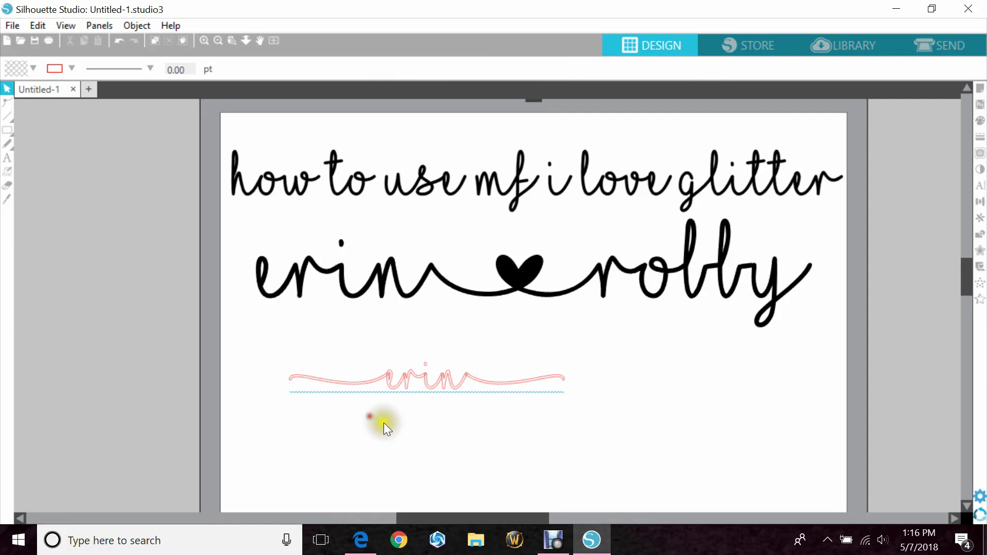
# - Fill the swash-flanked name black, weld and group it, and place it under the large name
pyautogui.click(463, 359)
pyautogui.click(34, 70)
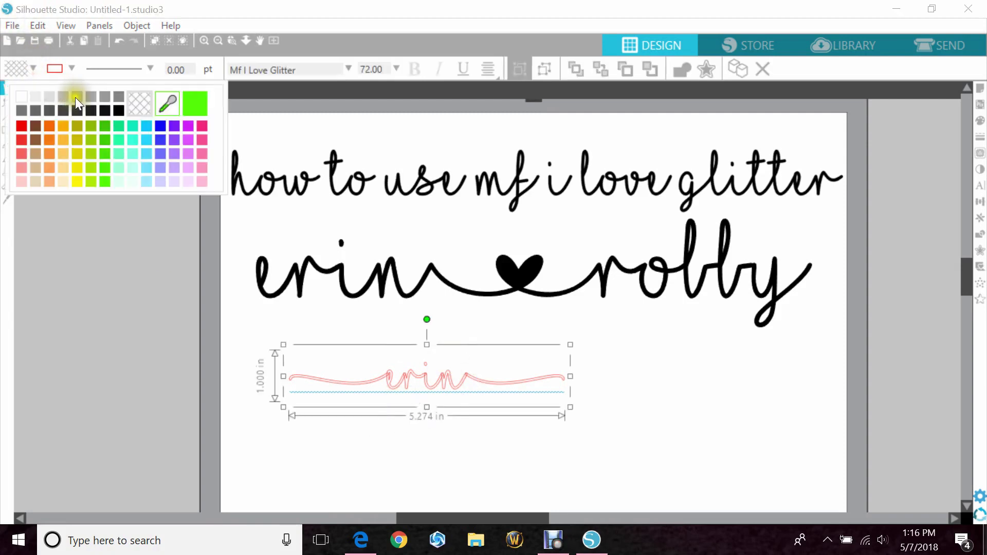
pyautogui.click(113, 111)
pyautogui.click(72, 68)
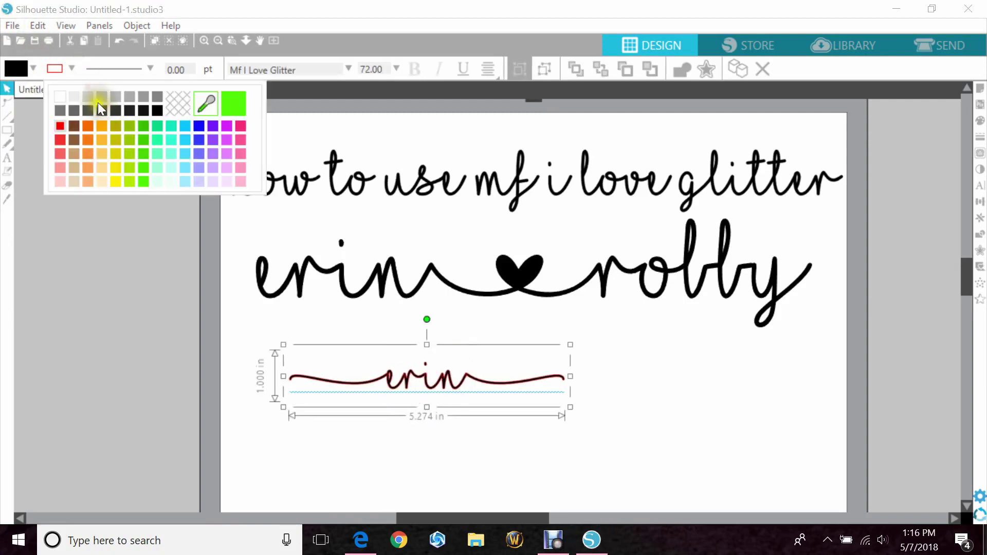
pyautogui.rightClick(417, 387)
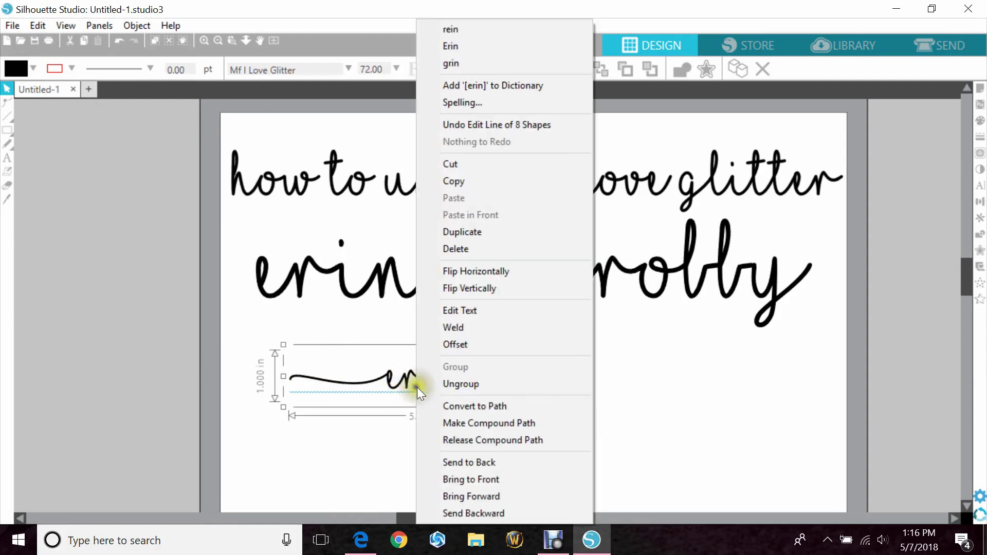
pyautogui.click(487, 331)
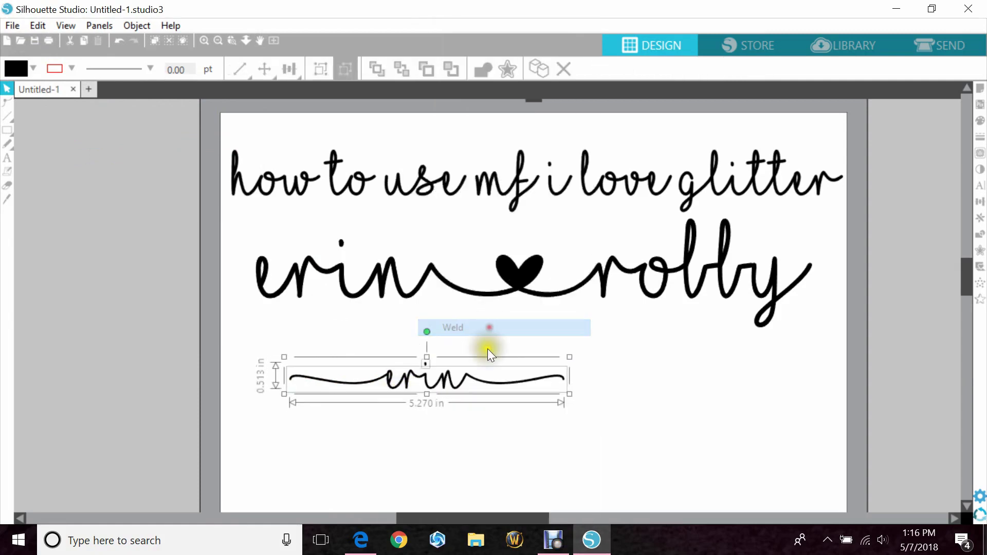
pyautogui.rightClick(464, 379)
pyautogui.click(497, 384)
pyautogui.moveTo(441, 386); pyautogui.dragTo(400, 334)
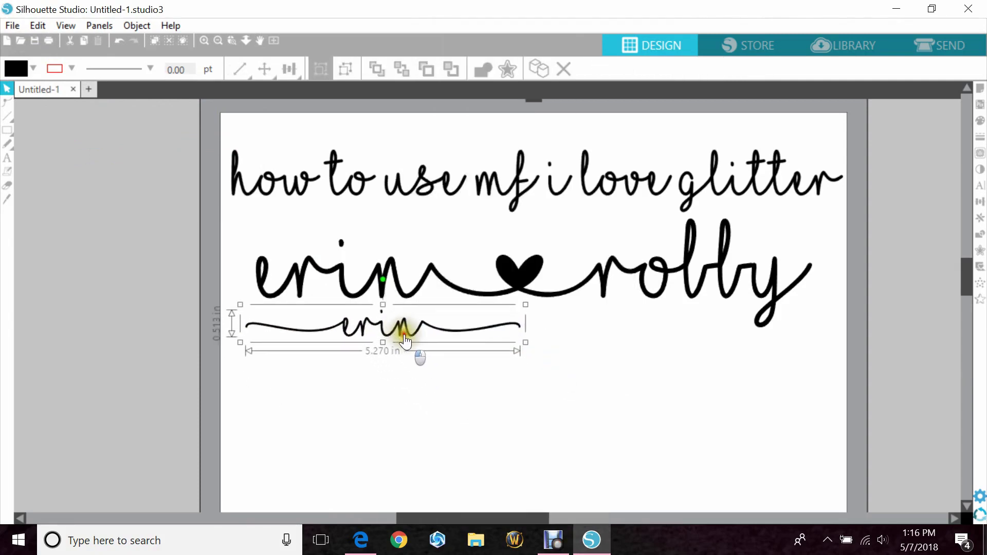
pyautogui.click(371, 392)
pyautogui.click(7, 157)
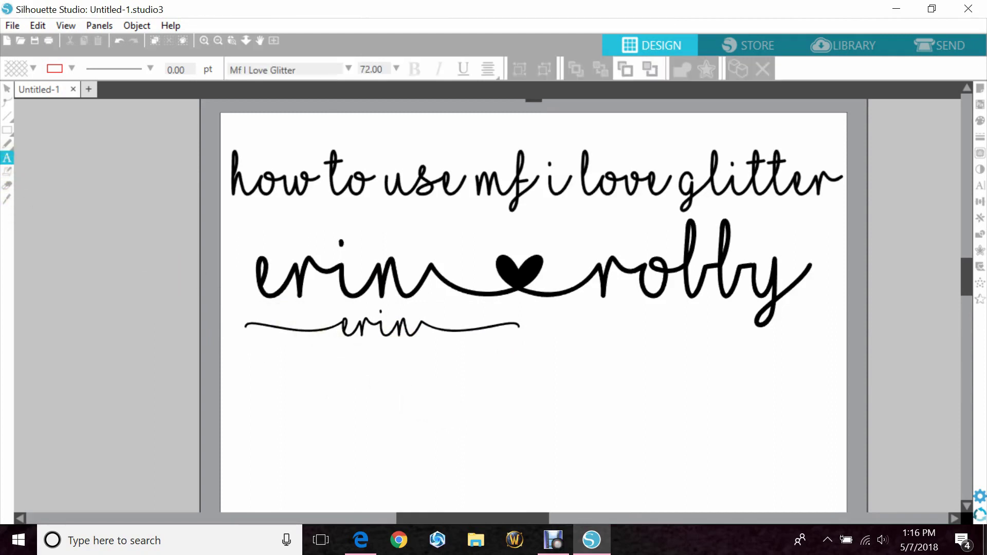
# - Type a third line of two first names joined by the pasted swash-and-heart glyph
pyautogui.click(441, 405)
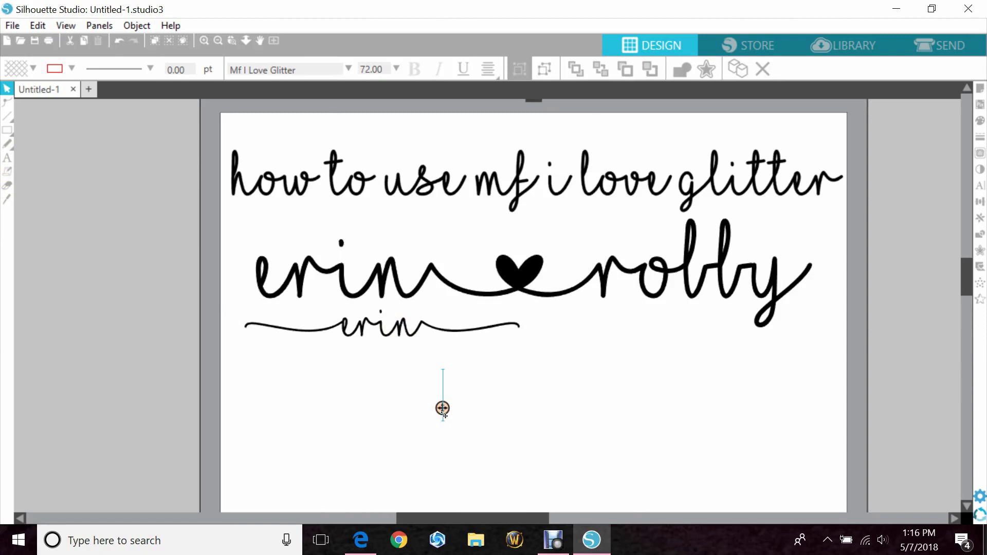
pyautogui.write('erin')
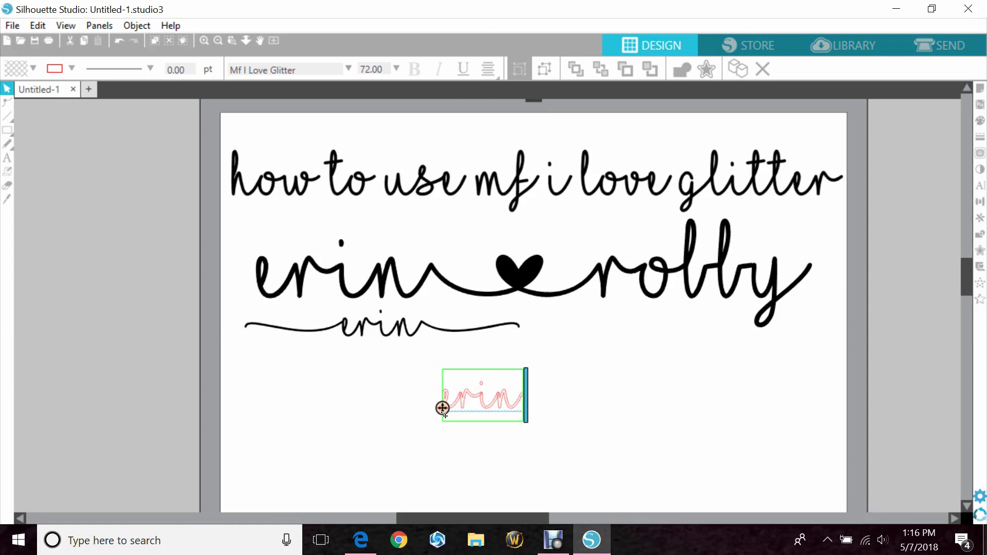
pyautogui.hotkey('ctrl', 'v')
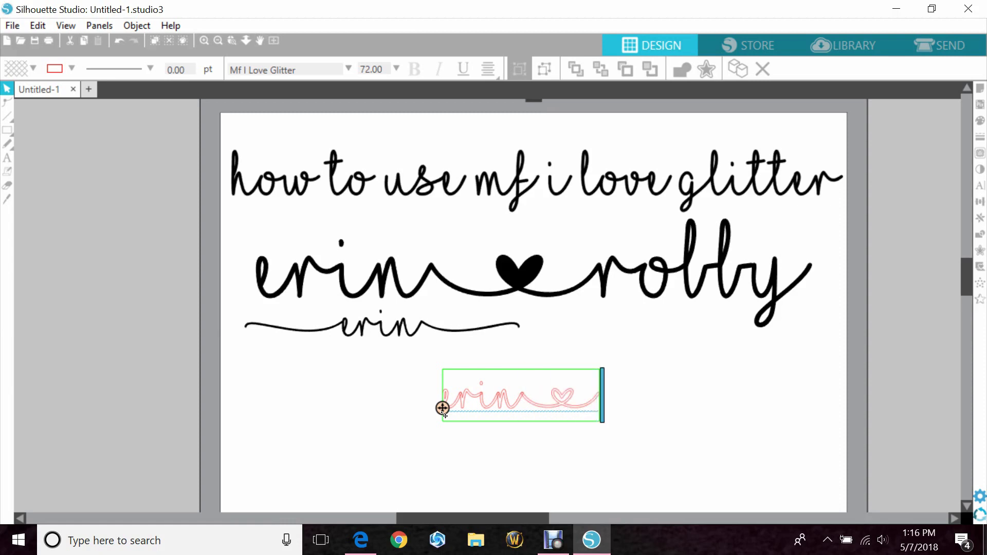
pyautogui.write('robby')
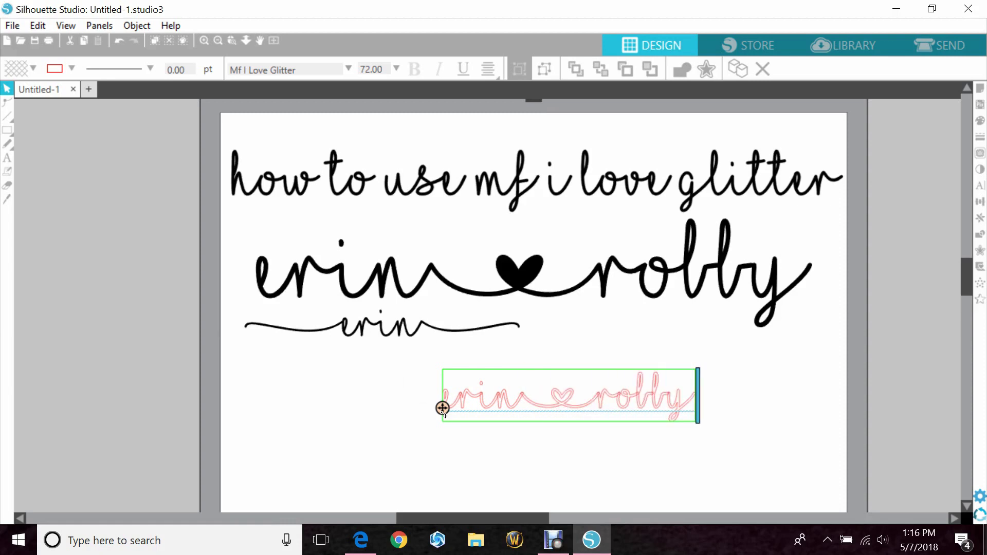
pyautogui.click(407, 424)
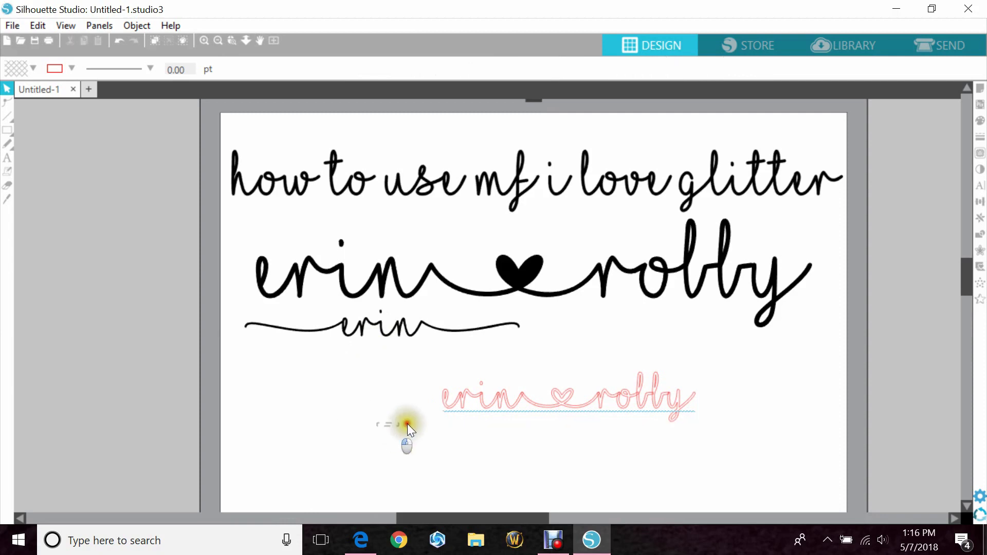
# - Give the third names line black fill and outline, then weld and group it
pyautogui.click(36, 70)
pyautogui.click(118, 111)
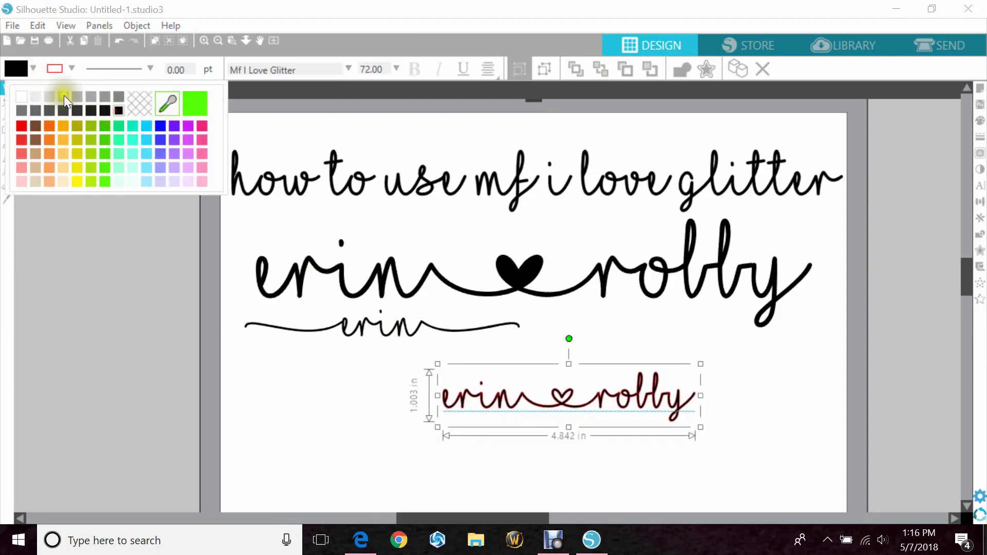
pyautogui.click(71, 68)
pyautogui.click(152, 110)
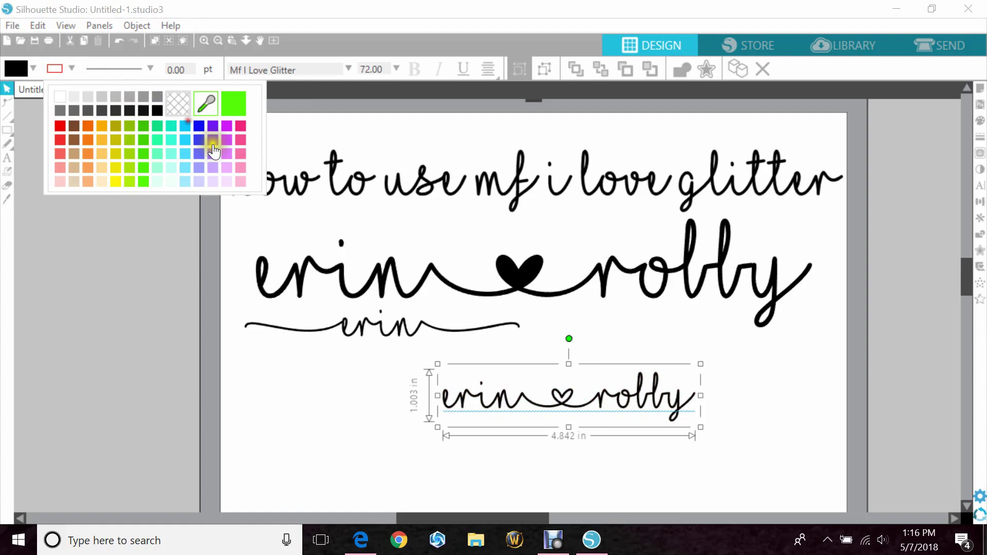
pyautogui.rightClick(527, 417)
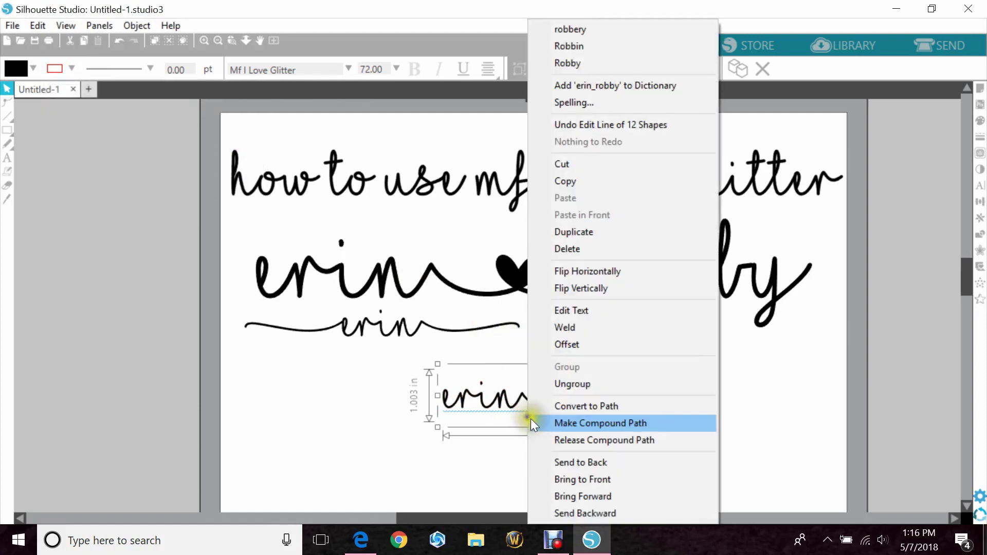
pyautogui.click(592, 328)
pyautogui.rightClick(567, 399)
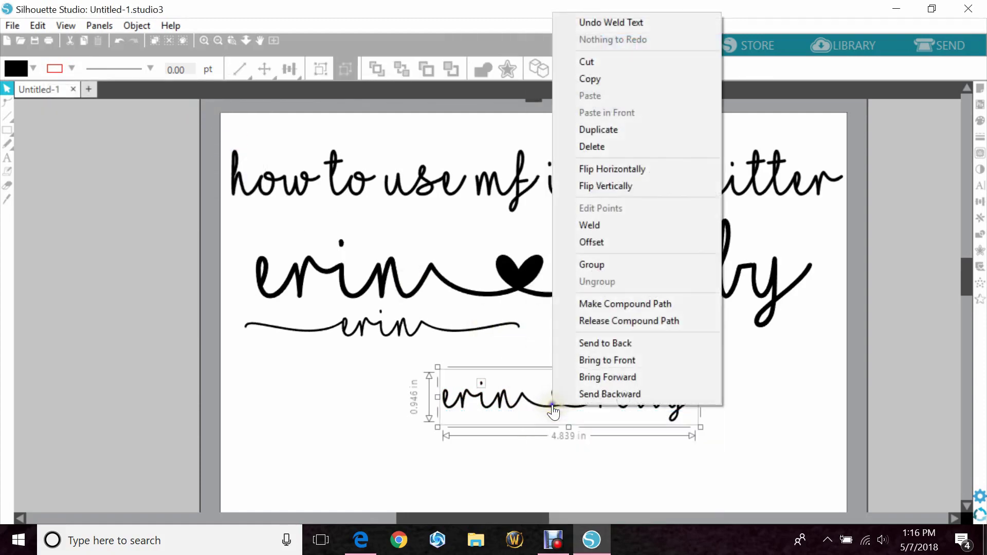
pyautogui.click(600, 269)
# - Resize the third names line to about 6.98 in wide, beneath the swash-flanked name
pyautogui.moveTo(585, 381); pyautogui.dragTo(502, 378)
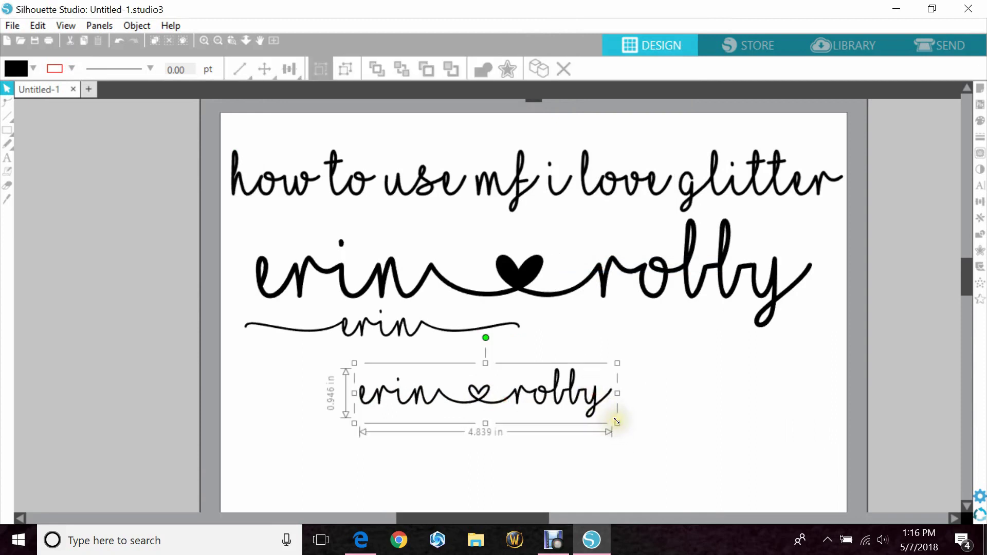
pyautogui.moveTo(616, 422); pyautogui.dragTo(727, 446)
pyautogui.moveTo(634, 409); pyautogui.dragTo(540, 392)
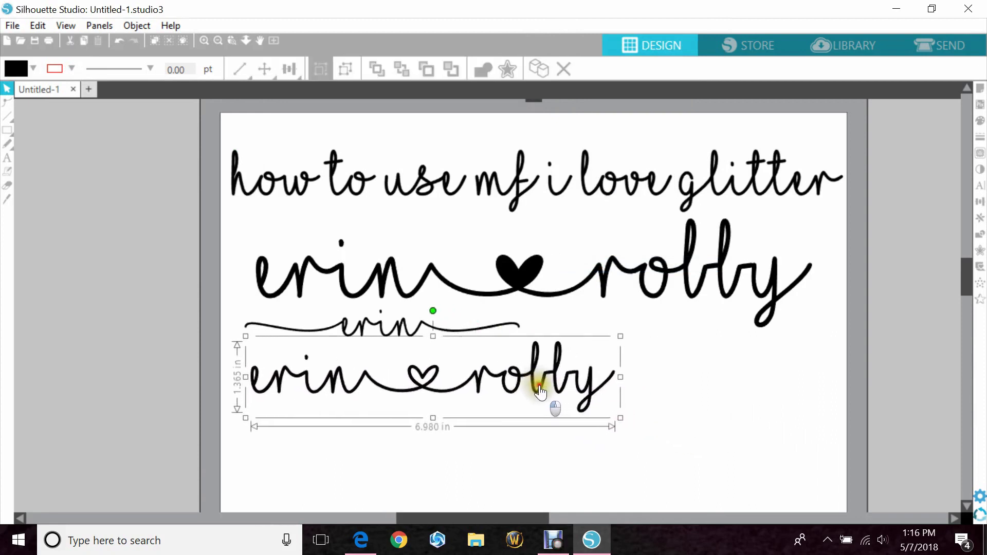
# - Begin a fourth text line: the first name followed by the swash-and-heart glyph, after trying other glyphs
pyautogui.click(328, 405)
pyautogui.click(7, 157)
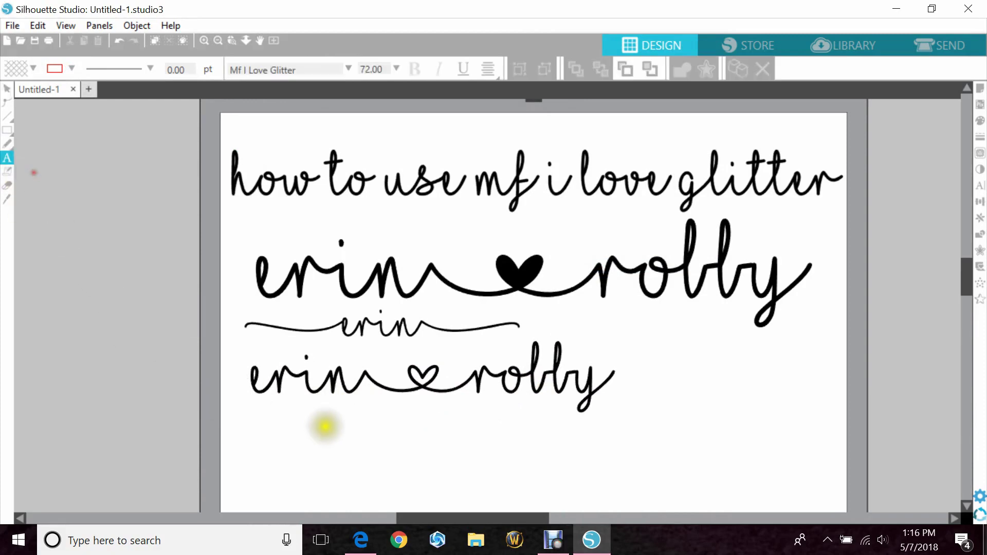
pyautogui.click(305, 424)
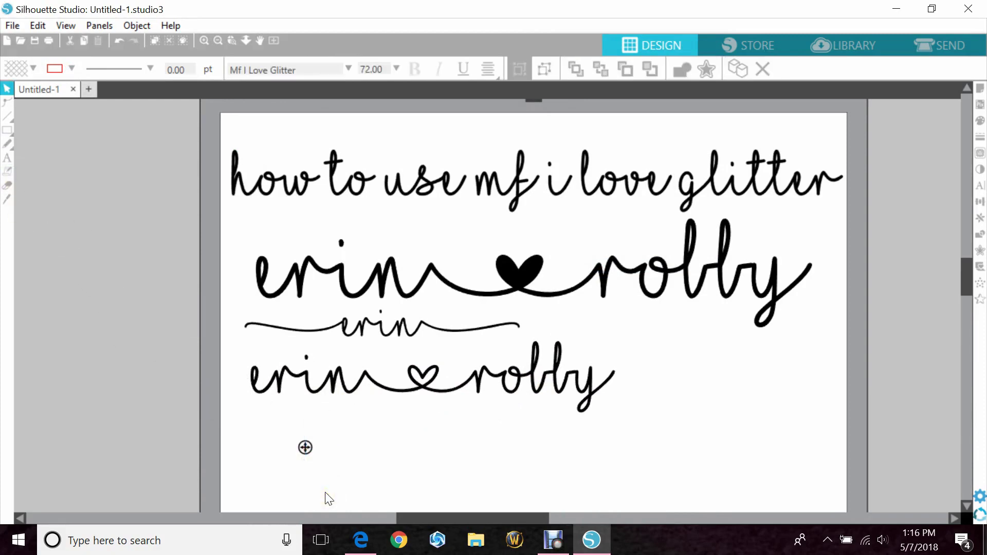
pyautogui.write('eri')
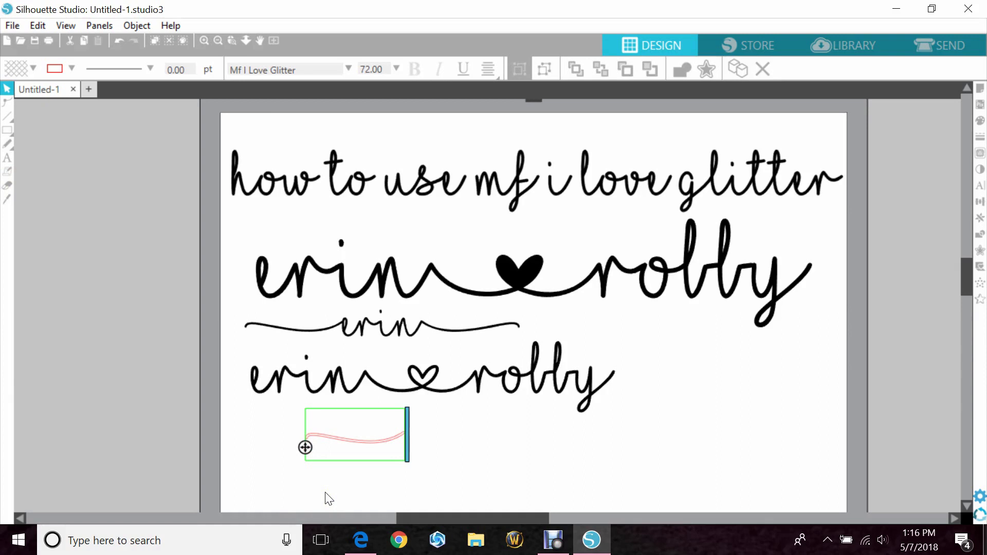
pyautogui.write('n')
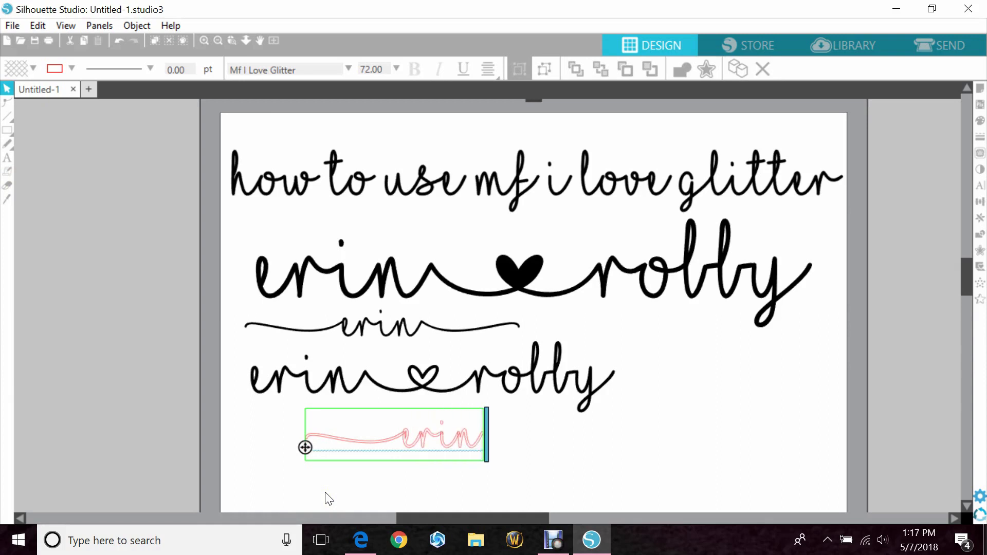
pyautogui.write('♥')
pyautogui.press('BackSpace')
pyautogui.hotkey('ctrl', 'v')
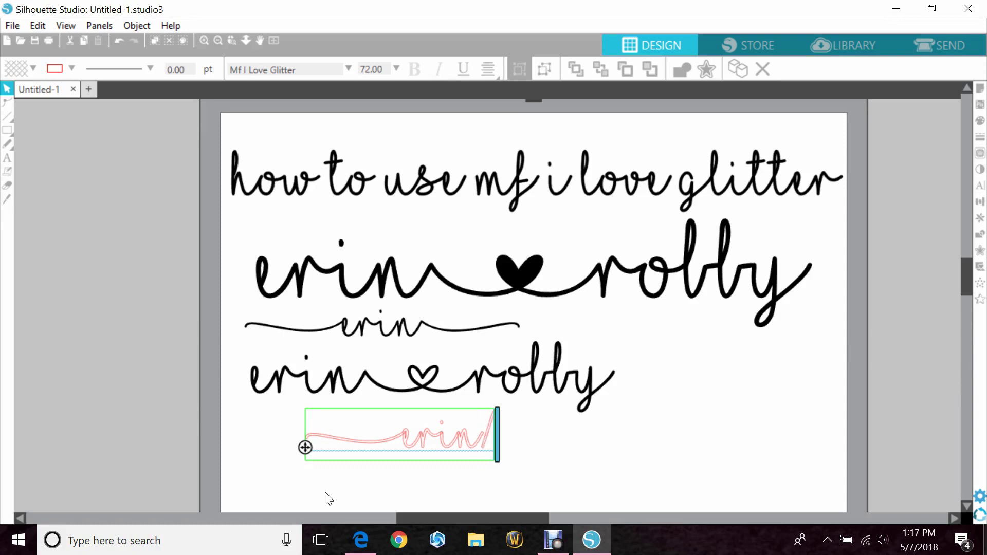
pyautogui.press('BackSpace')
pyautogui.hotkey('ctrl', 'v')
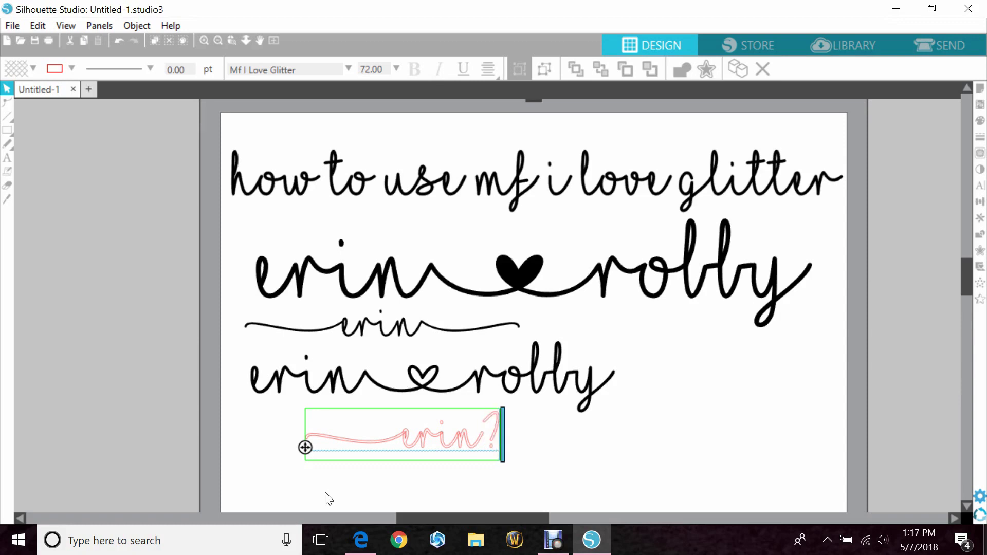
pyautogui.press('BackSpace')
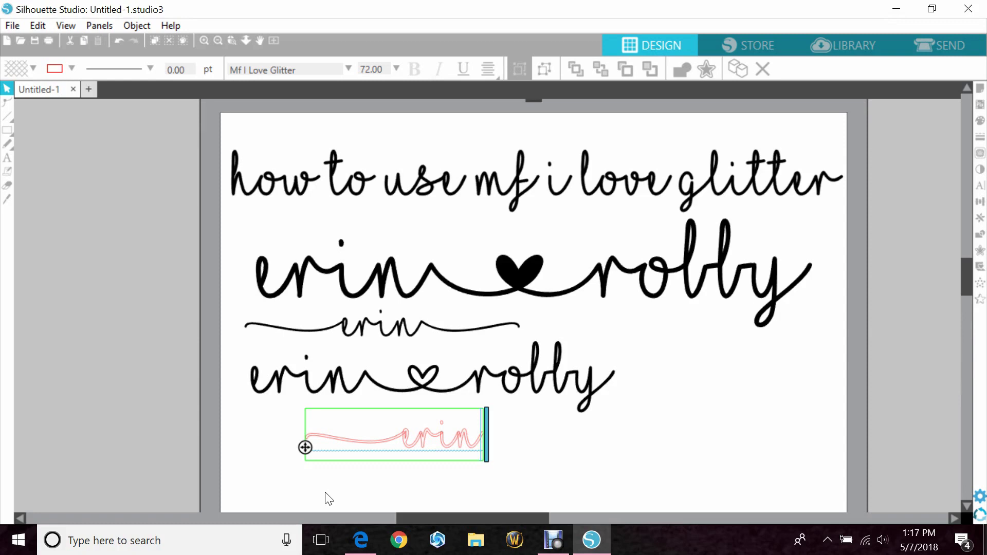
pyautogui.hotkey('ctrl', 'v')
# - Finish the fourth line with the second name and a trailing swash tail
pyautogui.write('robby')
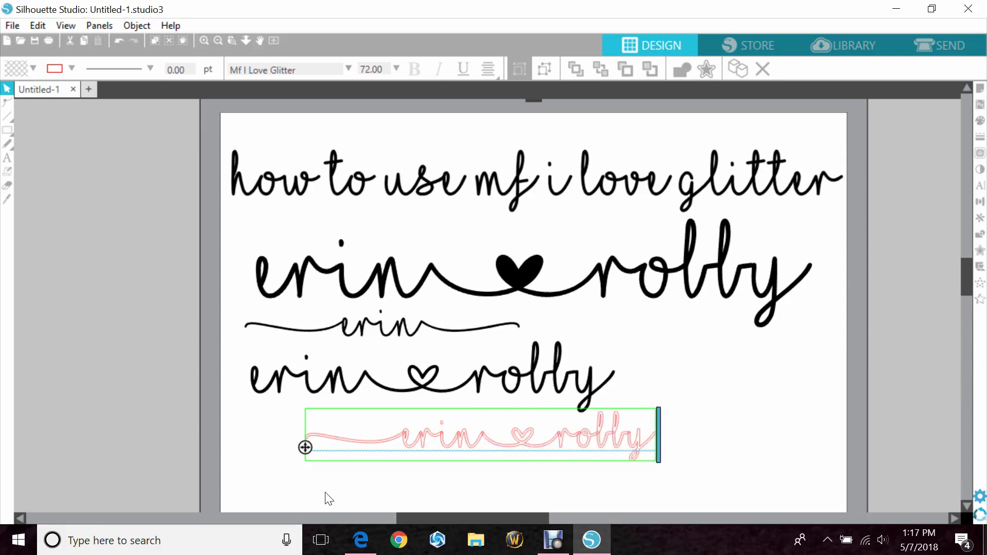
pyautogui.hotkey('ctrl', 'v')
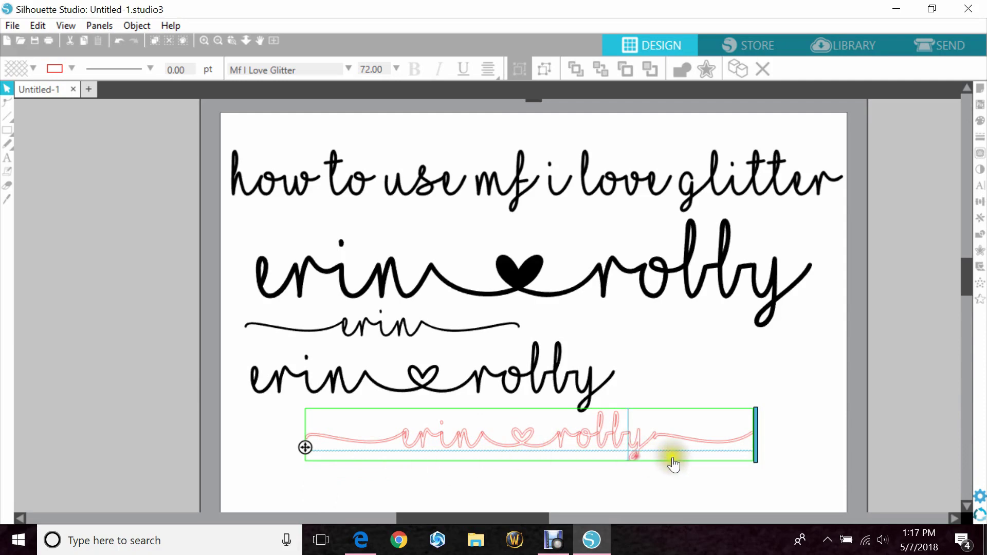
pyautogui.click(628, 452)
pyautogui.click(152, 151)
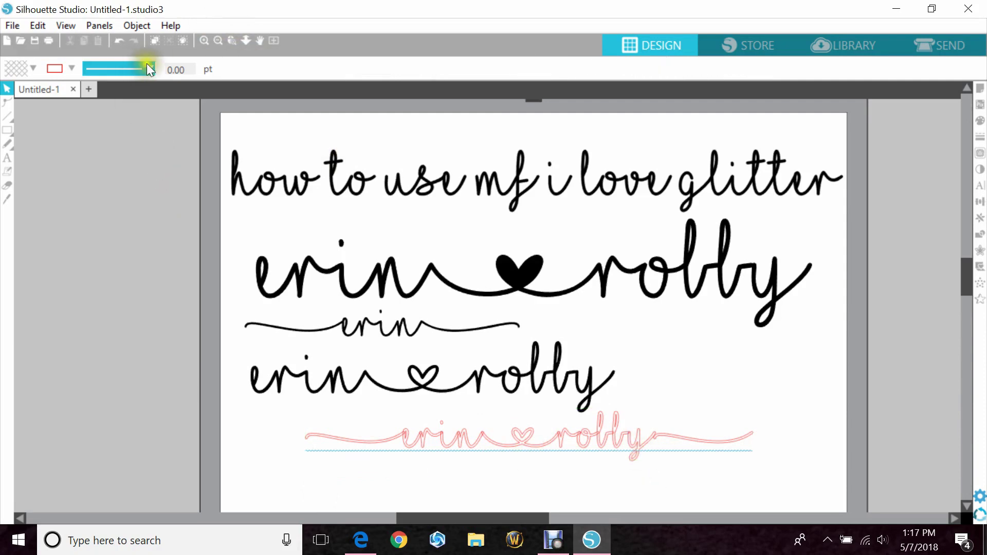
pyautogui.click(233, 41)
# - Ungroup the fourth line and nudge its trailing swirl closer to the second name with arrow keys
pyautogui.moveTo(627, 411); pyautogui.dragTo(709, 470)
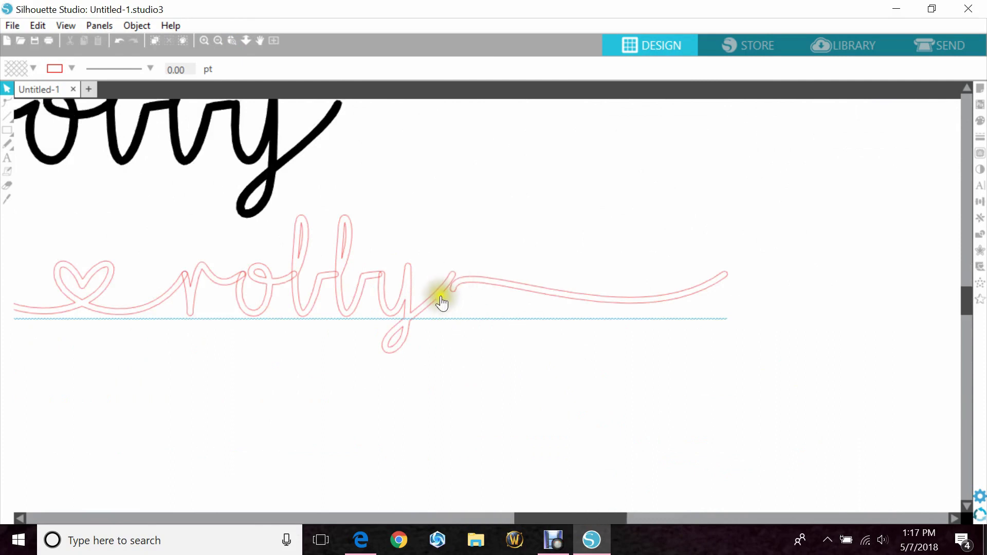
pyautogui.rightClick(441, 304)
pyautogui.click(479, 383)
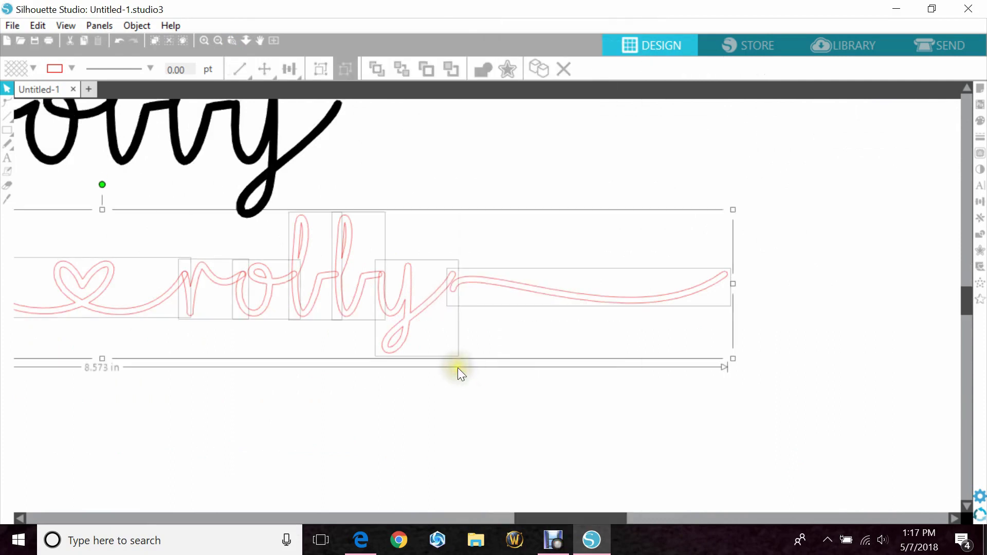
pyautogui.click(457, 368)
pyautogui.click(473, 282)
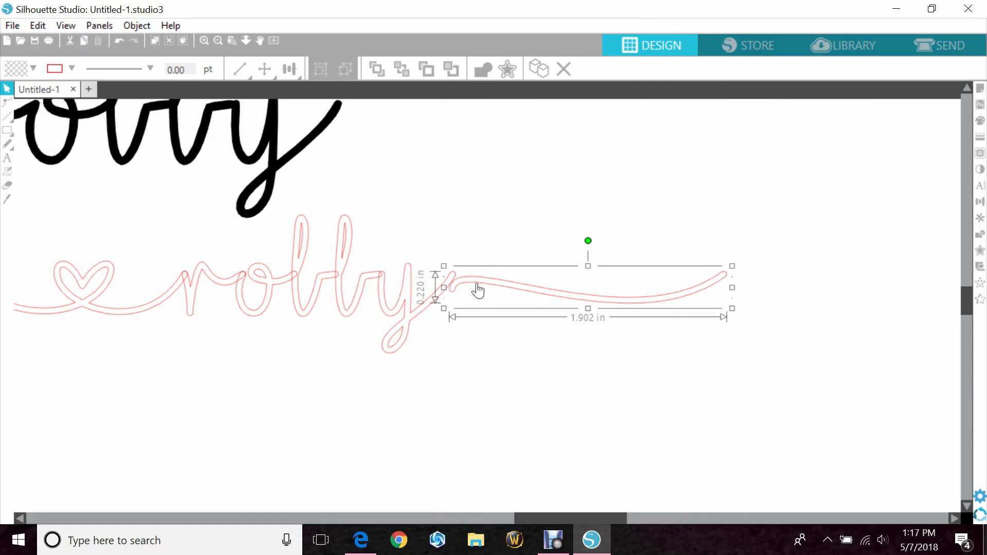
pyautogui.press('Left')
pyautogui.press('Left')
pyautogui.press('Left')
pyautogui.press('Left')
pyautogui.press('Left')
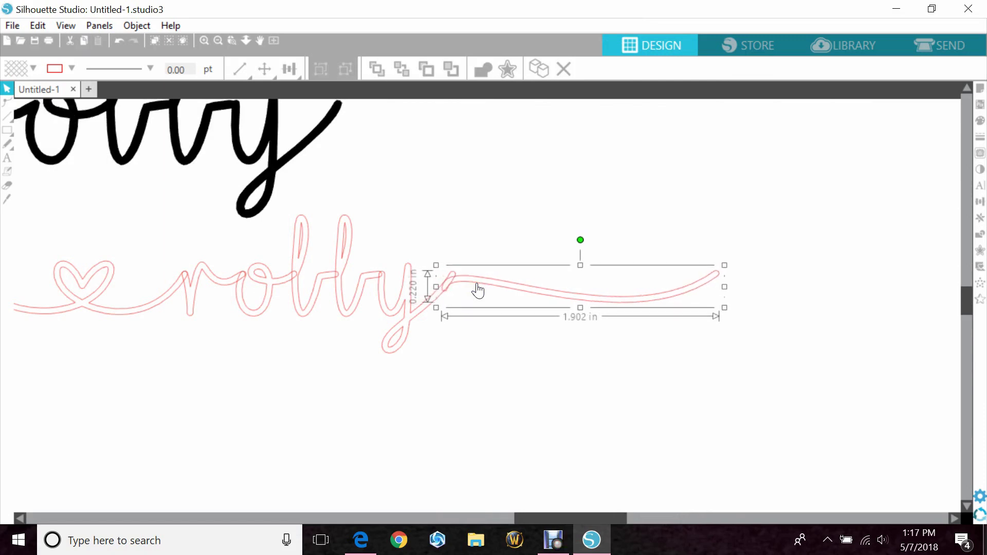
pyautogui.press('Up')
pyautogui.press('Up')
pyautogui.press('Right')
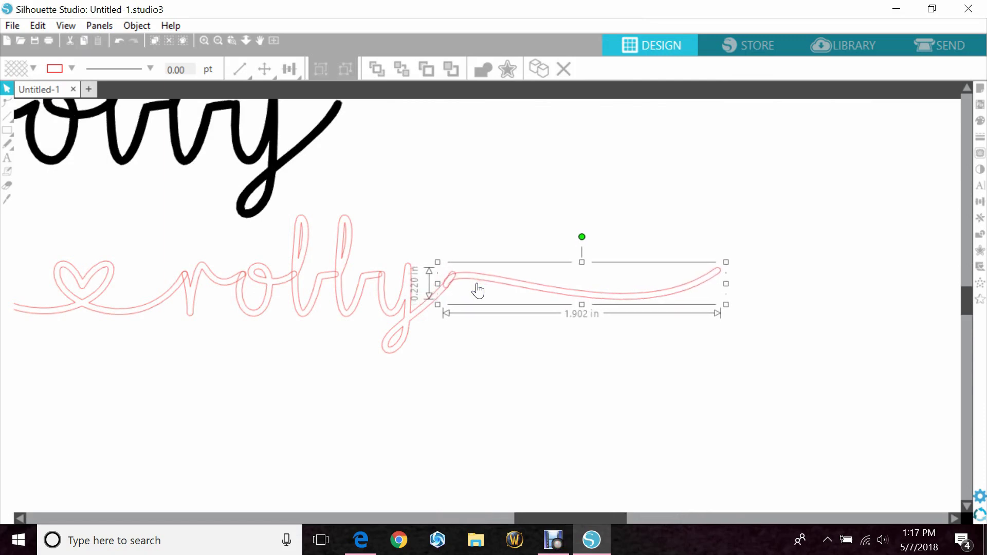
pyautogui.press('Up')
pyautogui.press('Up')
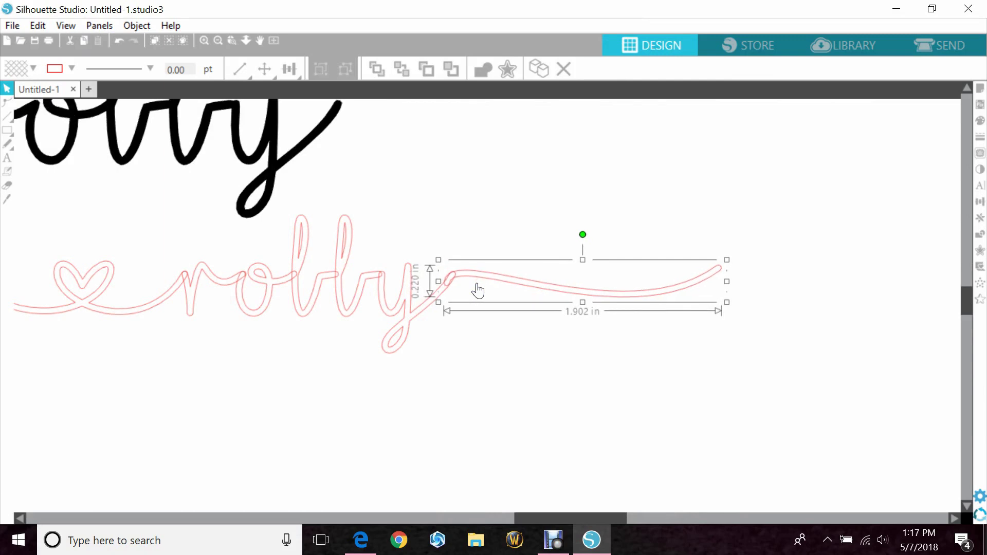
pyautogui.press('Right')
pyautogui.click(185, 238)
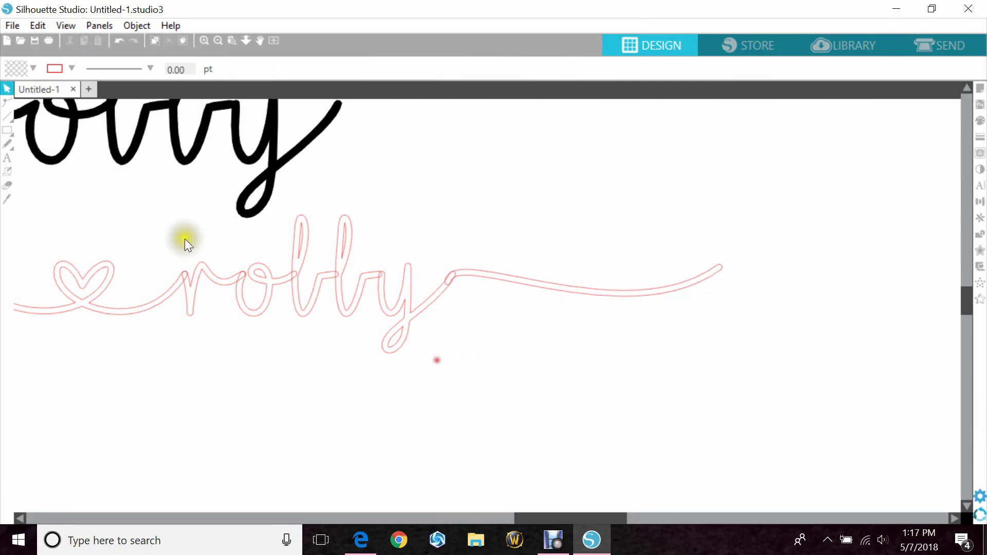
# - Select all pieces of the fourth line, then weld and group them into one shape
pyautogui.click(217, 39)
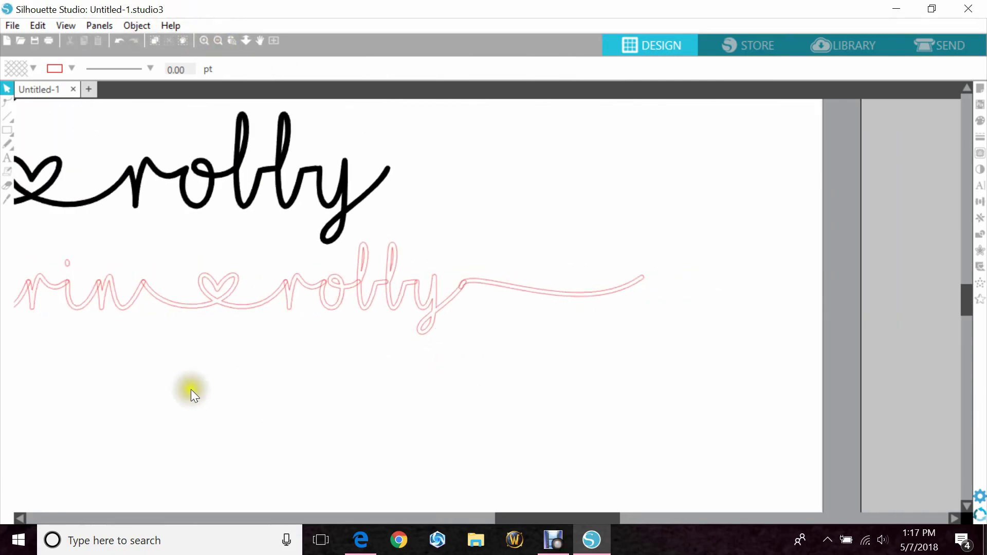
pyautogui.moveTo(503, 517); pyautogui.dragTo(464, 517)
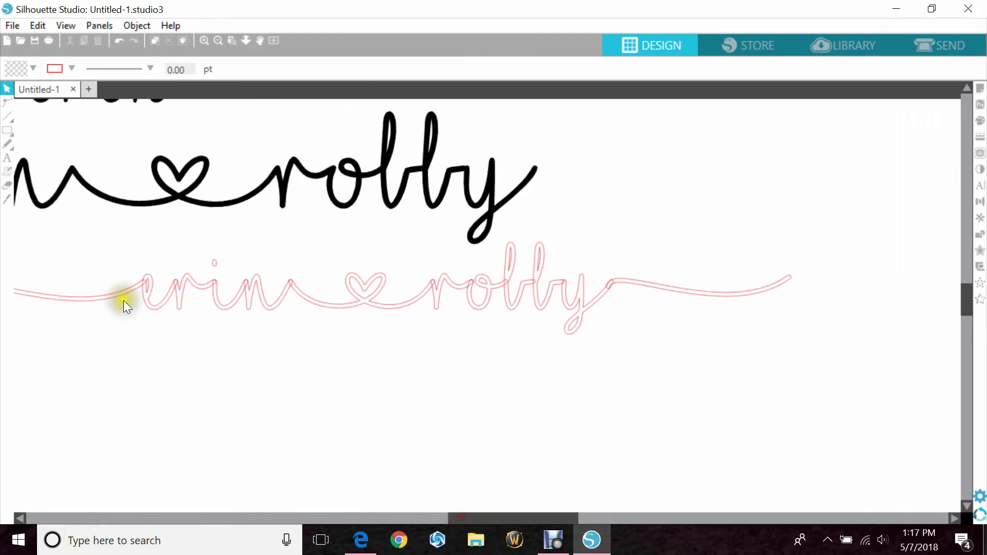
pyautogui.moveTo(88, 258); pyautogui.dragTo(711, 335)
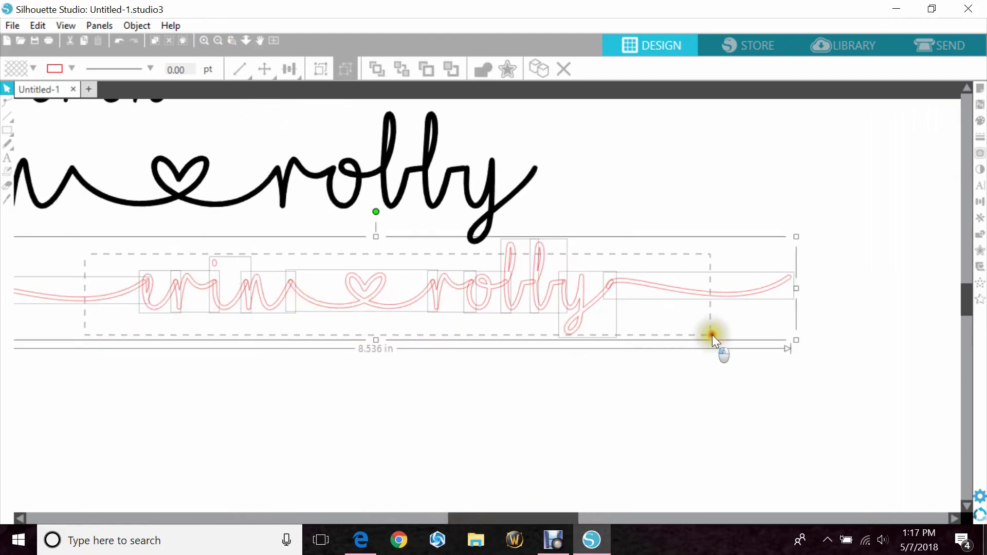
pyautogui.rightClick(456, 285)
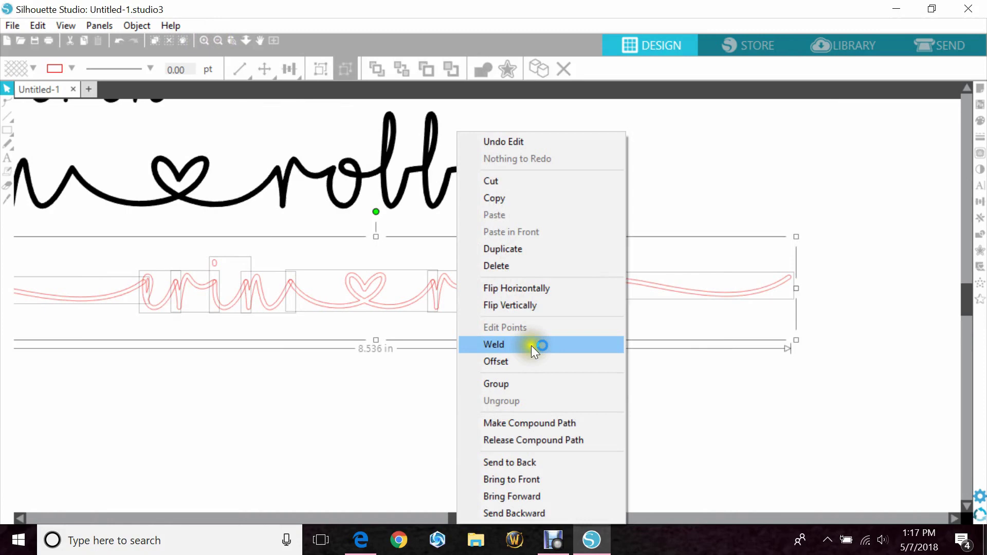
pyautogui.click(532, 344)
pyautogui.rightClick(395, 319)
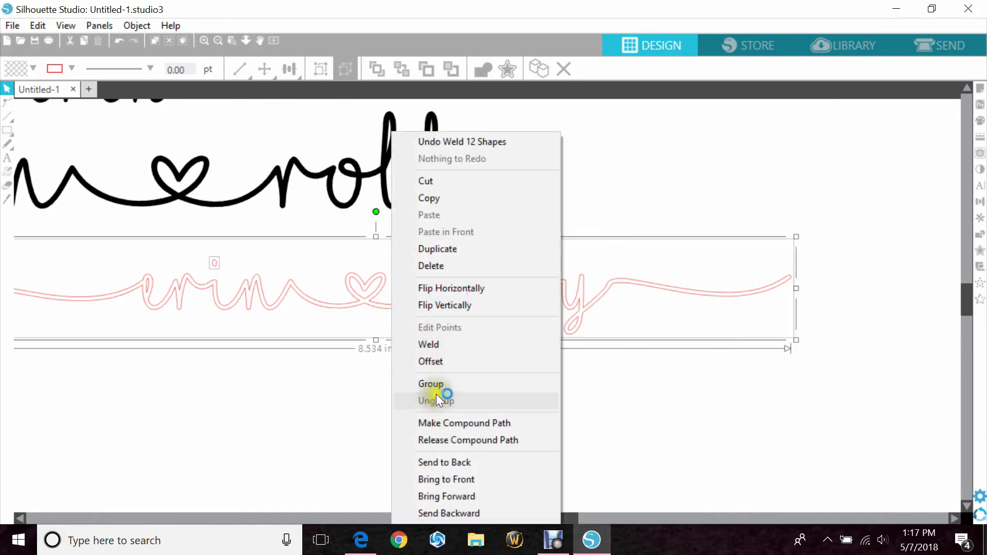
pyautogui.click(414, 381)
# - Fill the welded fourth line solid black with a black outline
pyautogui.click(31, 69)
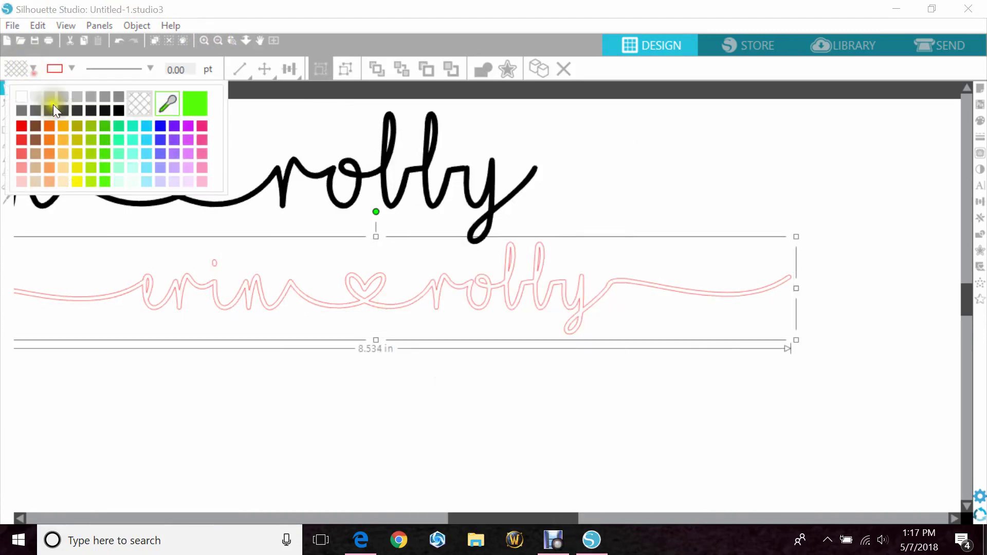
pyautogui.click(121, 111)
pyautogui.click(71, 68)
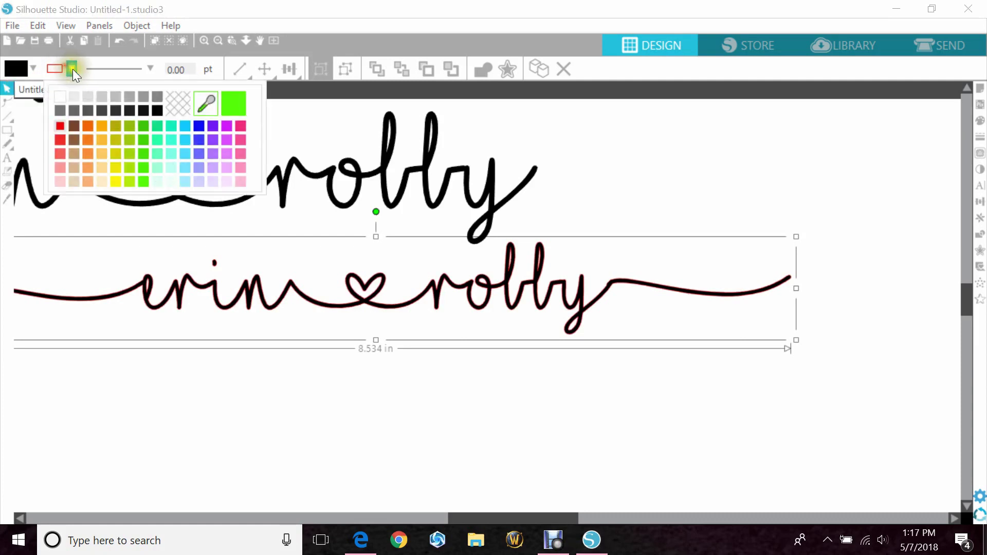
pyautogui.click(200, 401)
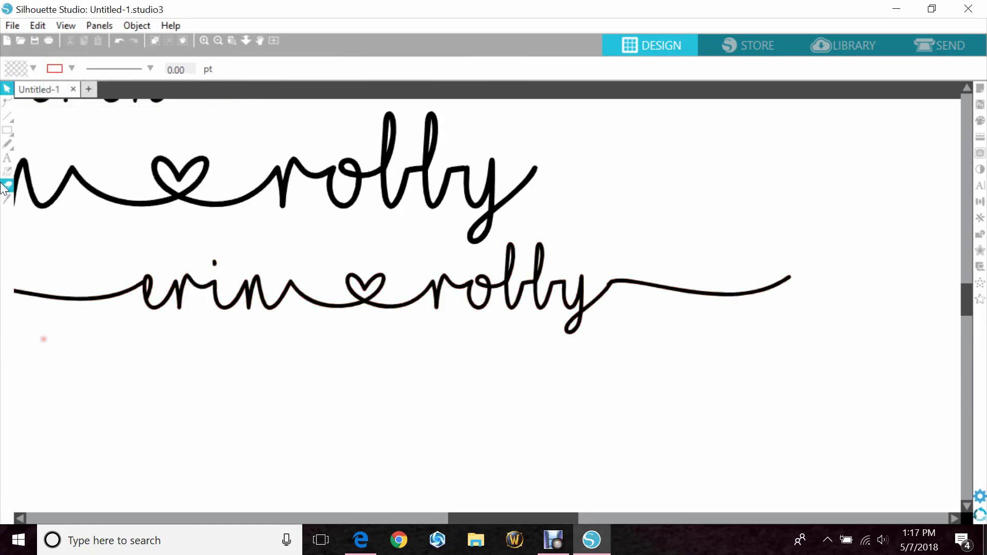
# - Add a ♥ heart glyph as a new text object below the fourth line
pyautogui.click(6, 158)
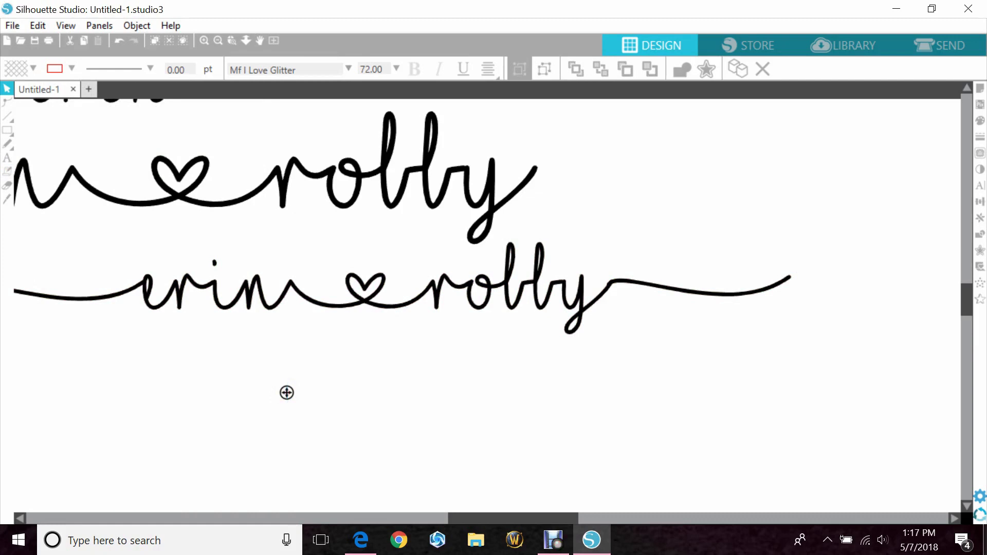
pyautogui.write('♥')
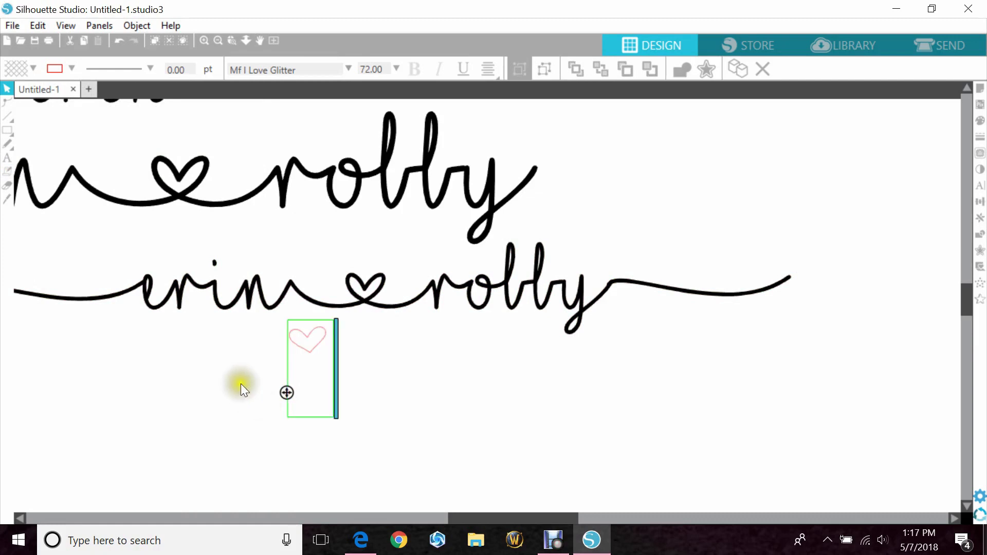
pyautogui.click(300, 344)
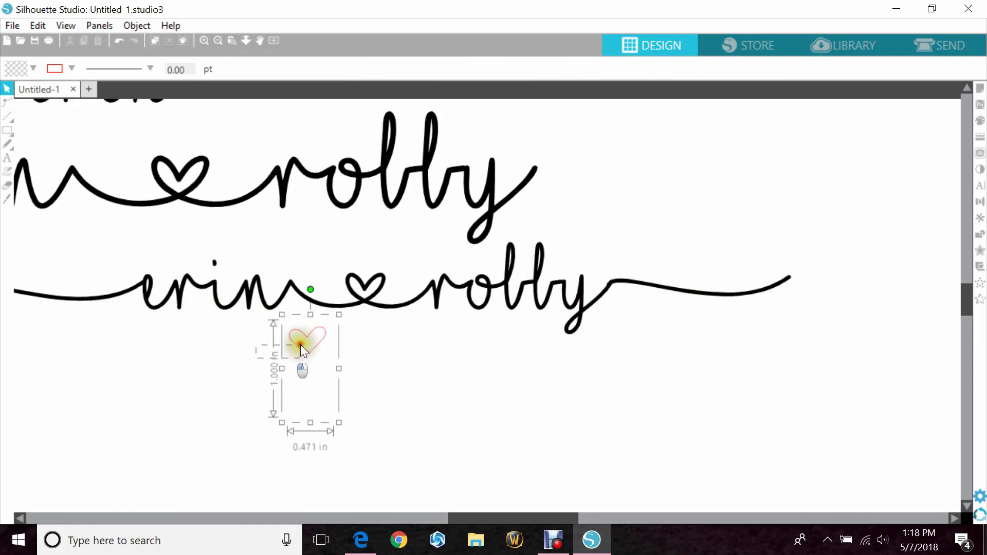
# - Fill the heart solid black, nudge it slightly lower, and fit the page in view
pyautogui.click(29, 67)
pyautogui.click(102, 96)
pyautogui.click(162, 357)
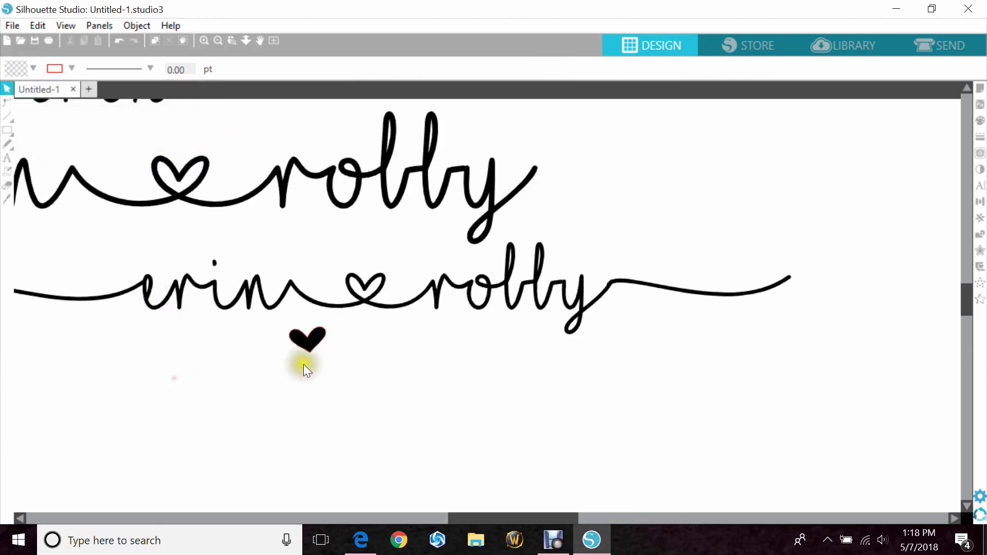
pyautogui.moveTo(298, 336); pyautogui.dragTo(300, 348)
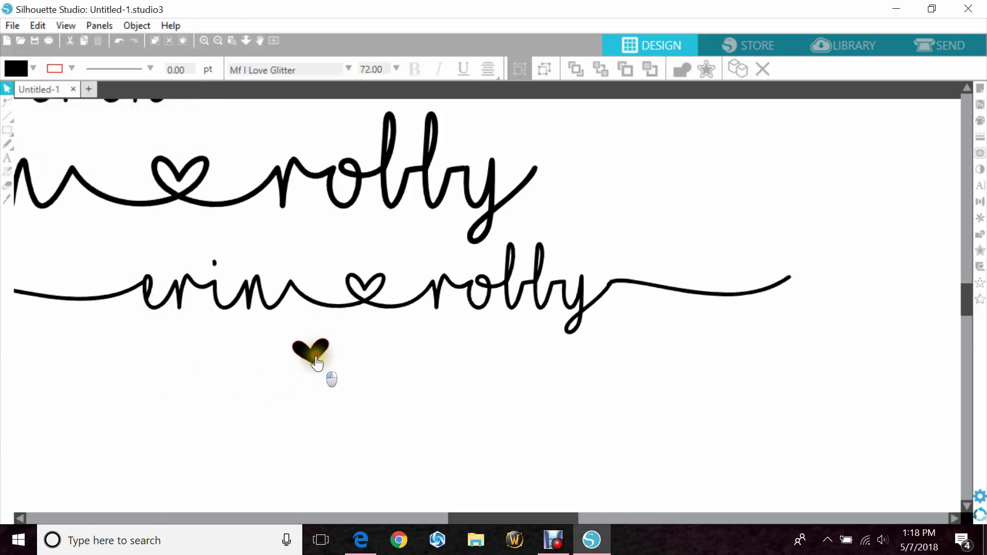
pyautogui.click(70, 67)
pyautogui.click(149, 362)
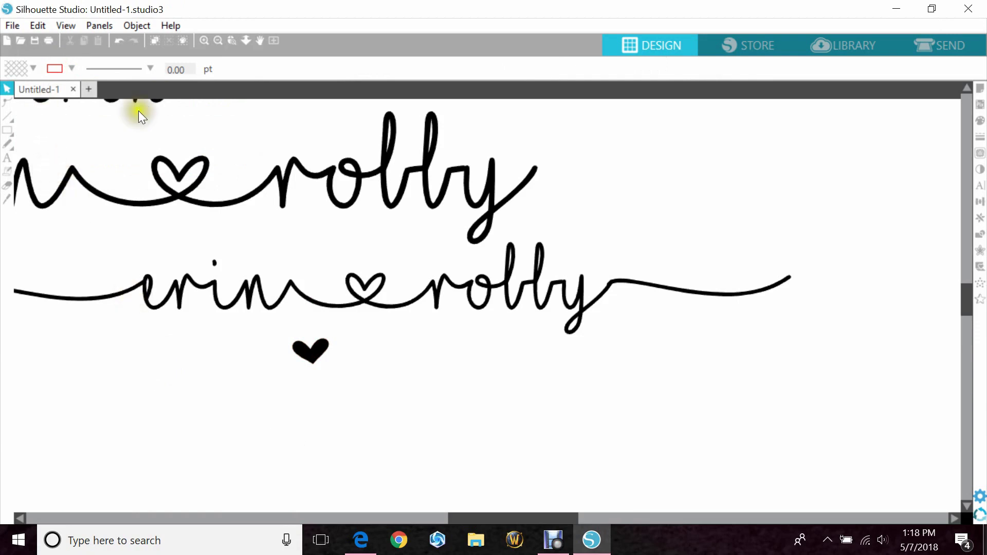
pyautogui.click(231, 41)
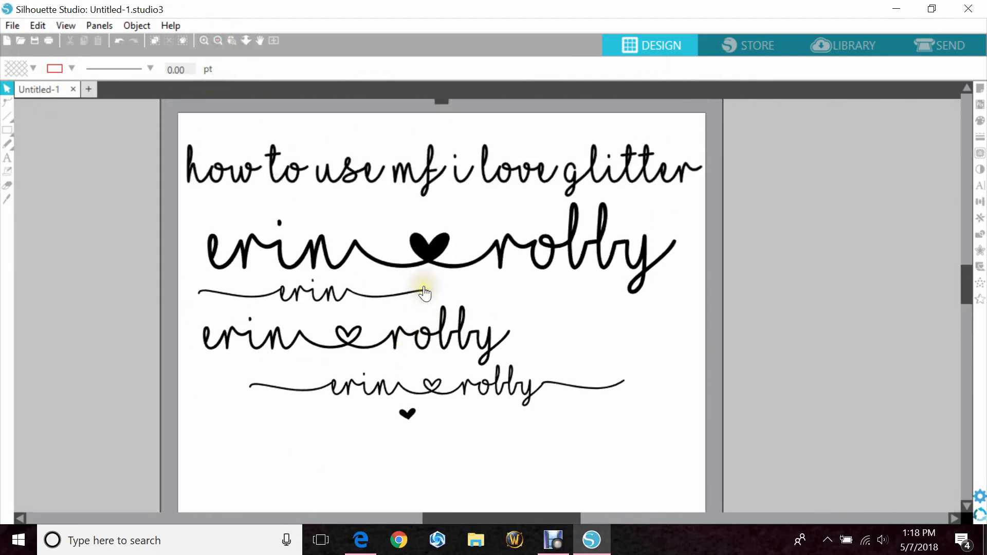
# - Switch to the DaFont Mf I Love Glitter page in Edge and scroll through its character map
pyautogui.click(374, 548)
pyautogui.click(272, 10)
pyautogui.scroll(15, 291, 218)
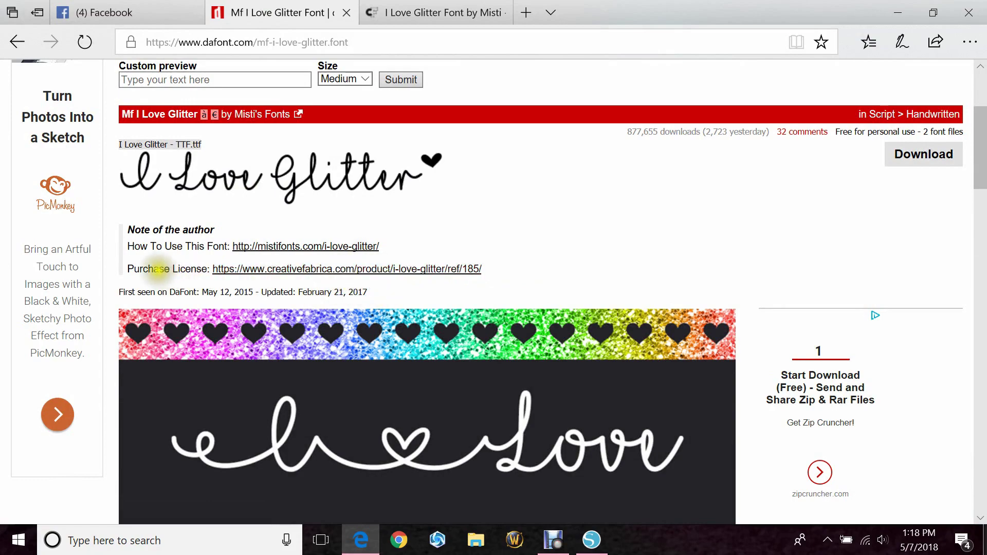
pyautogui.scroll(-20, 159, 268)
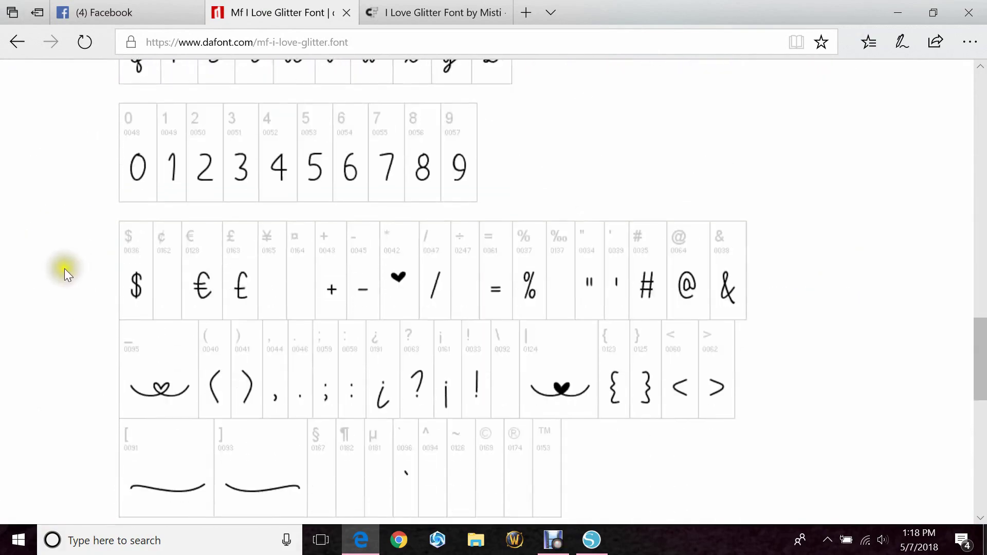
pyautogui.scroll(-1, 64, 268)
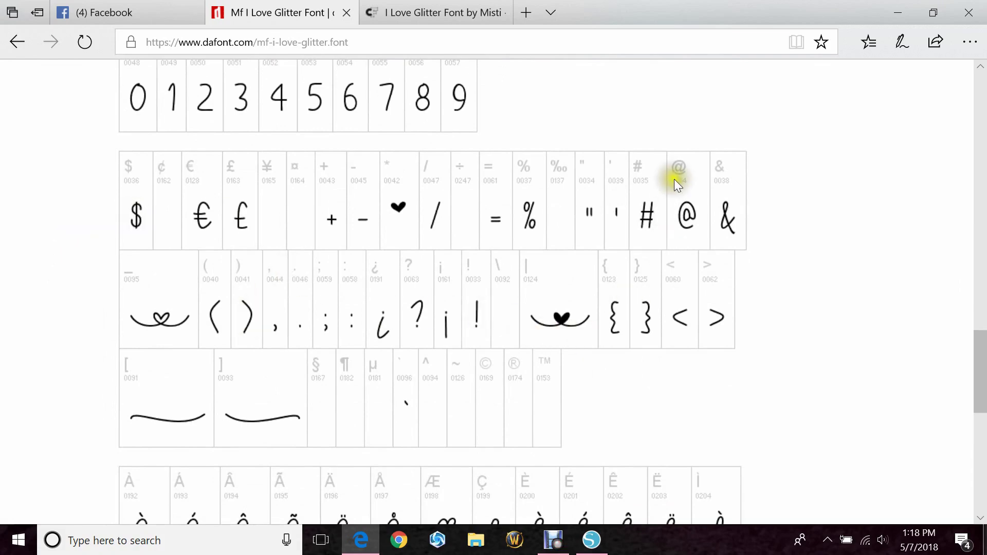
pyautogui.scroll(-5, 76, 325)
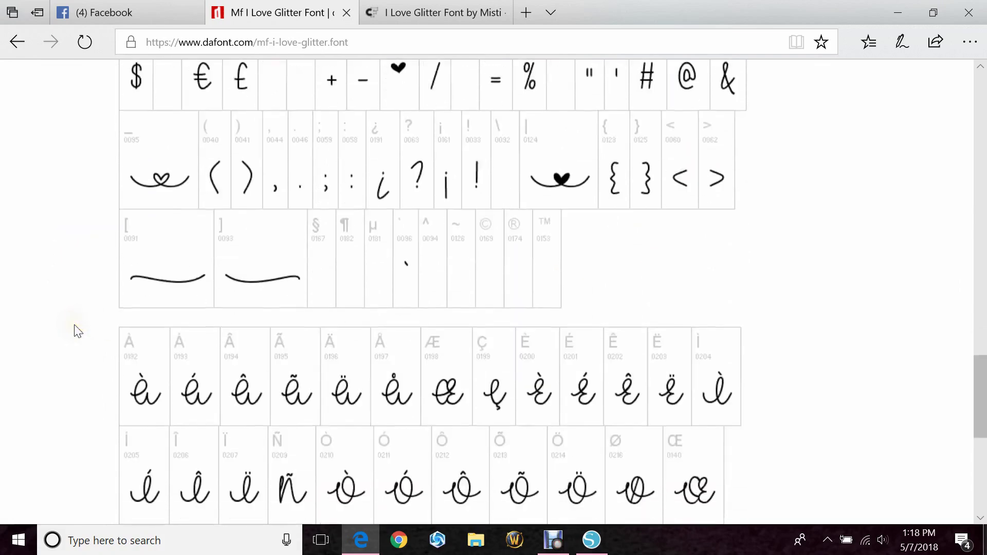
pyautogui.scroll(-3, 77, 330)
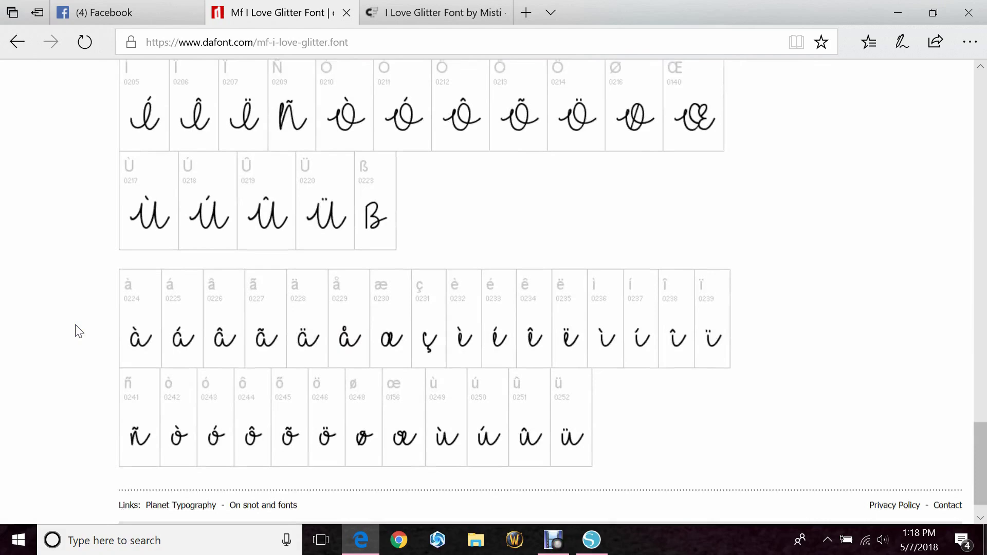
pyautogui.scroll(8, 75, 323)
# - Bring up the Creative Fabrica I Love Glitter Font tab showing its How to use section
pyautogui.click(420, 6)
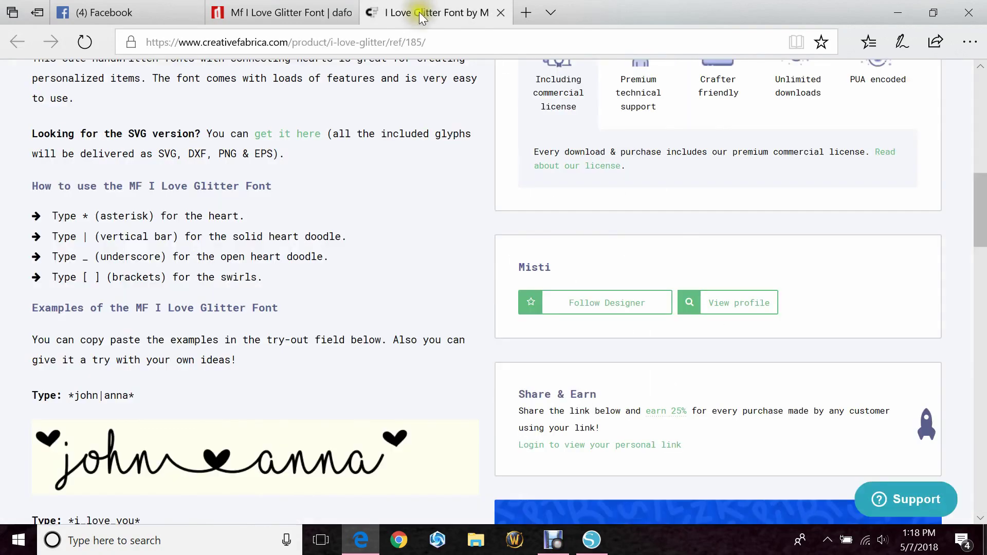